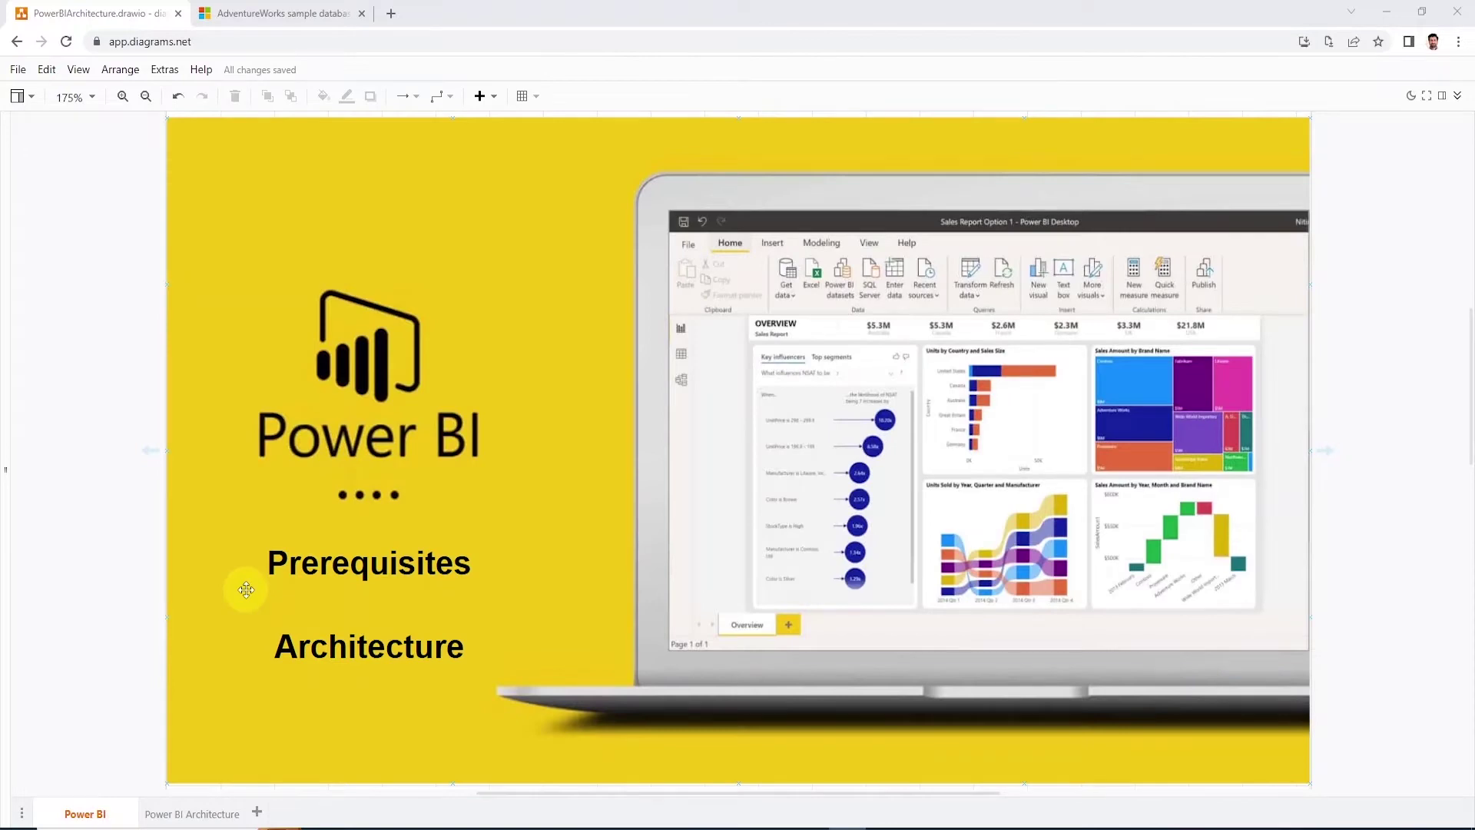
# - Open the AdventureWorks sample download page, select its web address, and return to the diagram
pyautogui.click(206, 13)
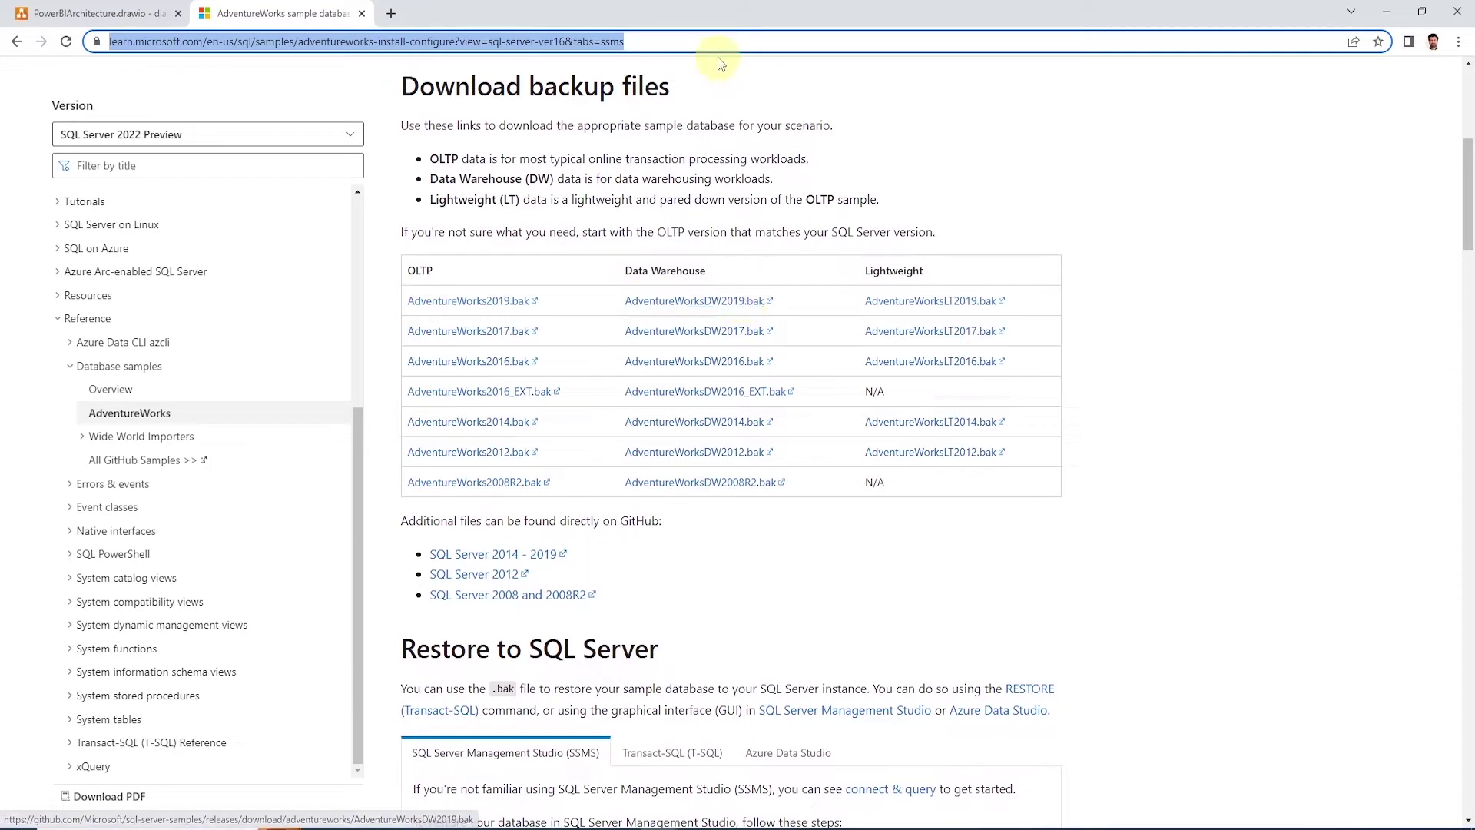
pyautogui.click(702, 38)
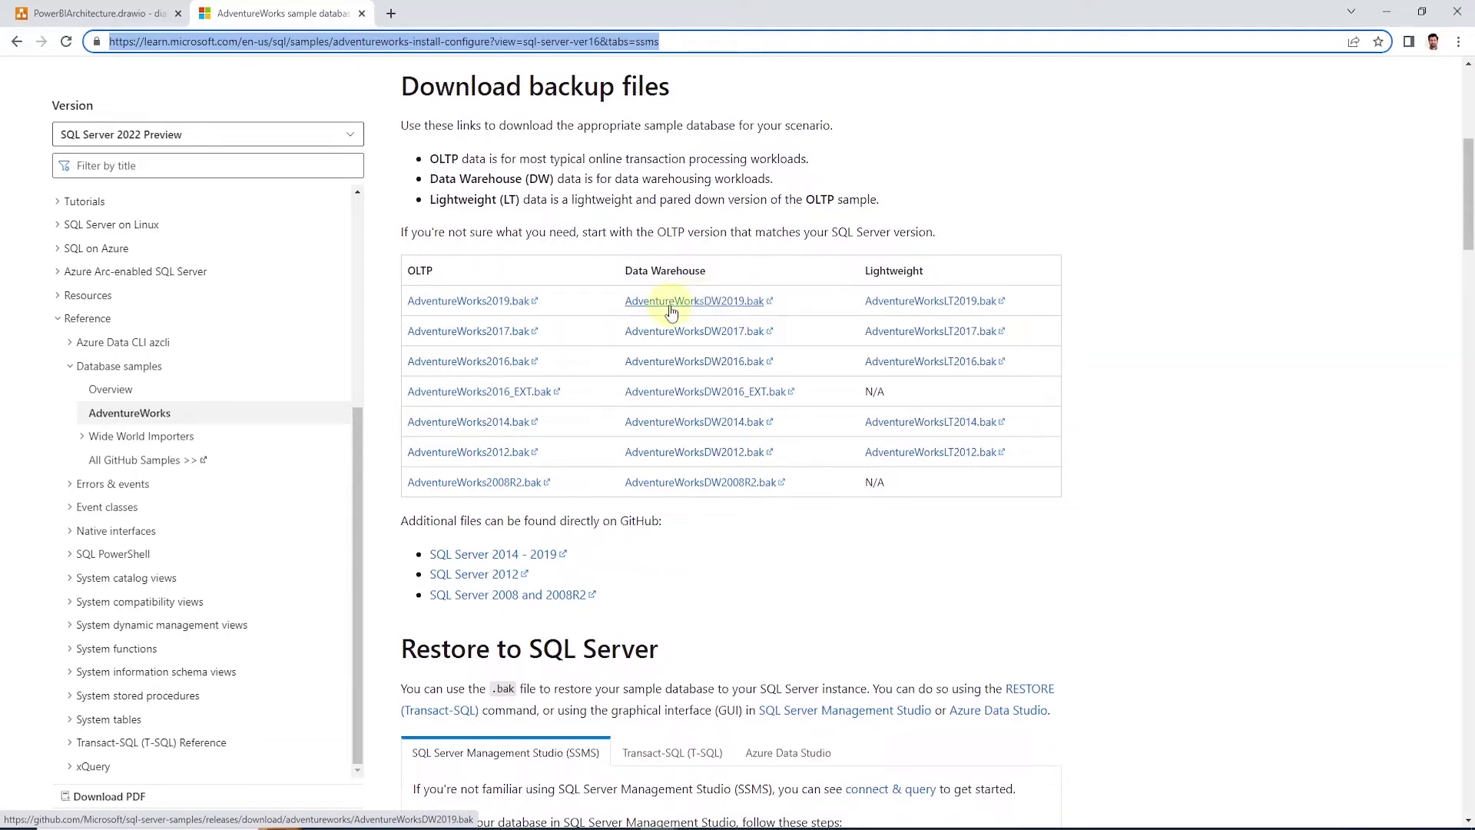
pyautogui.click(58, 13)
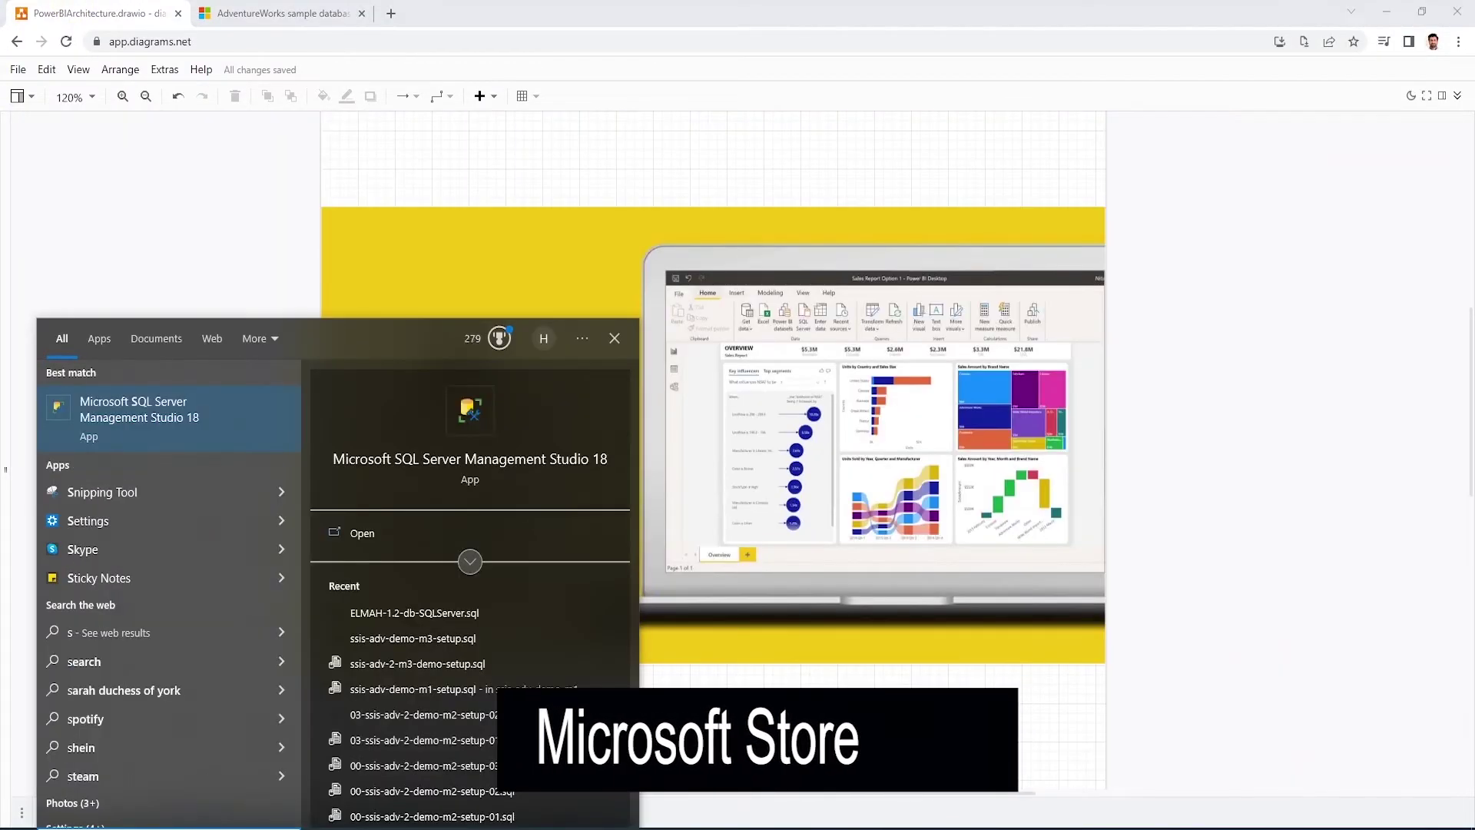
# - Find Power BI Desktop in Microsoft Store via a 'power bi' search, install it, and minimize the Store
pyautogui.write('t')
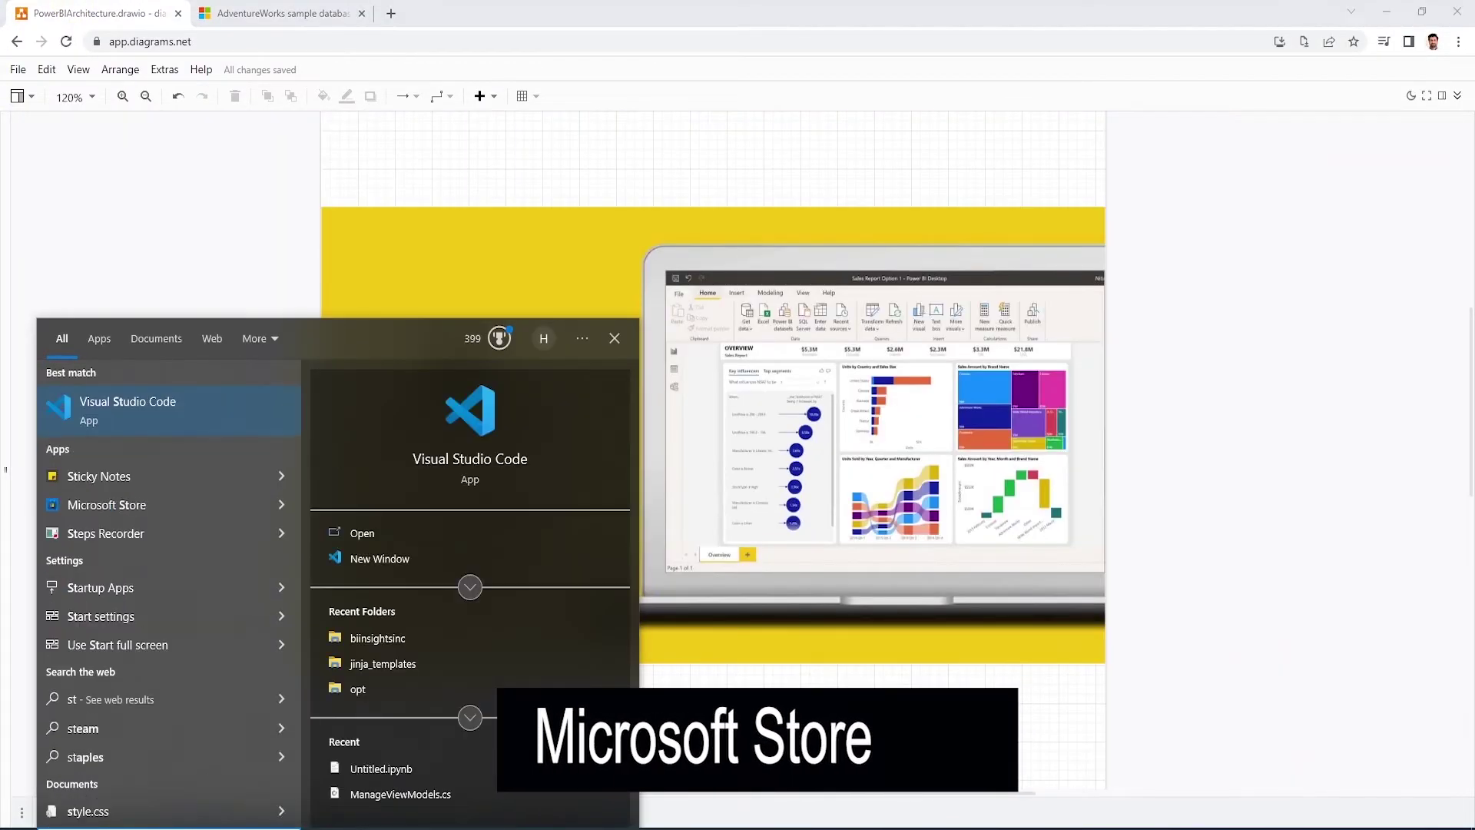
pyautogui.click(125, 507)
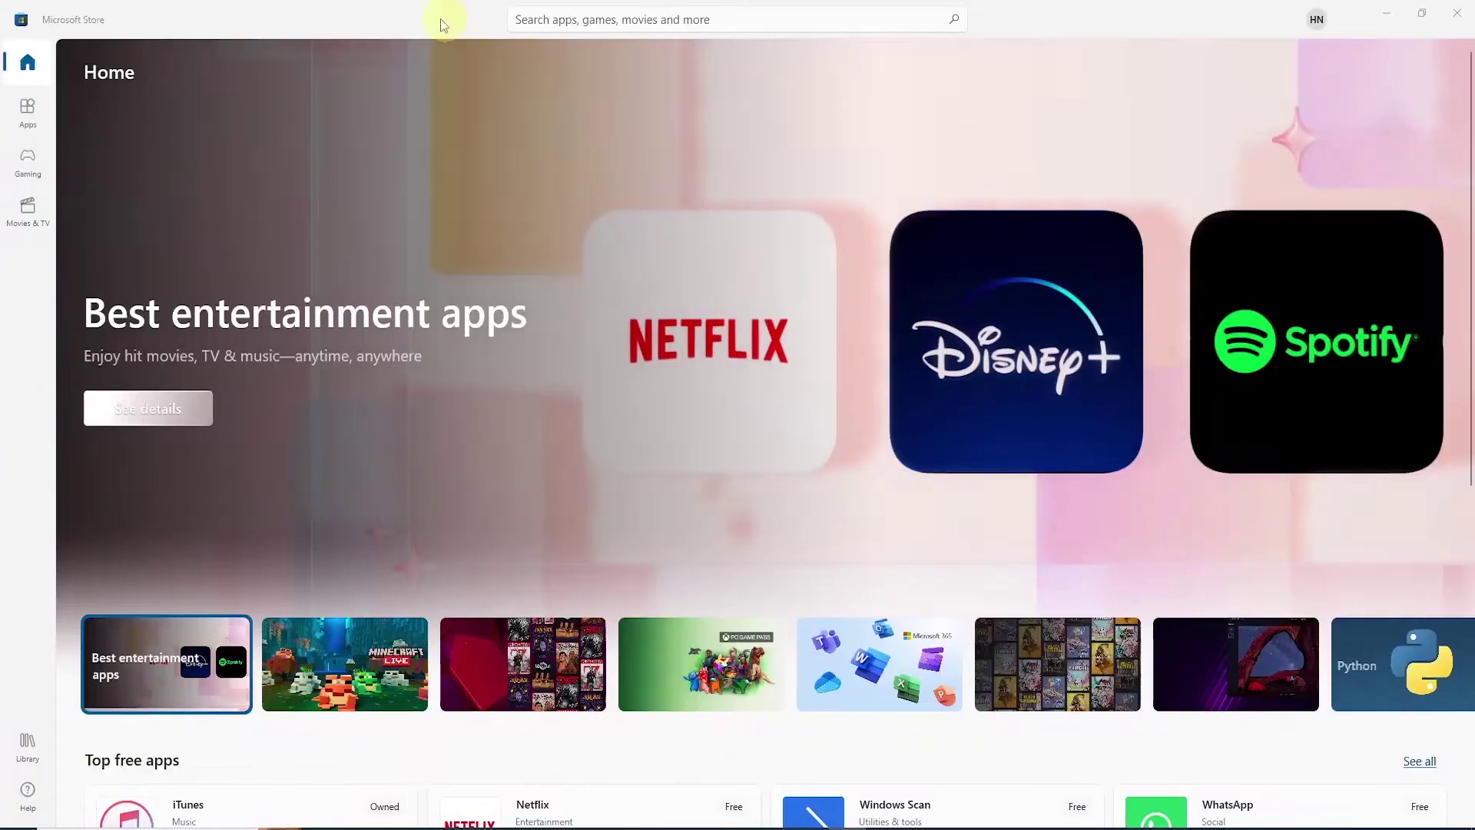
pyautogui.click(561, 18)
pyautogui.write('power bi')
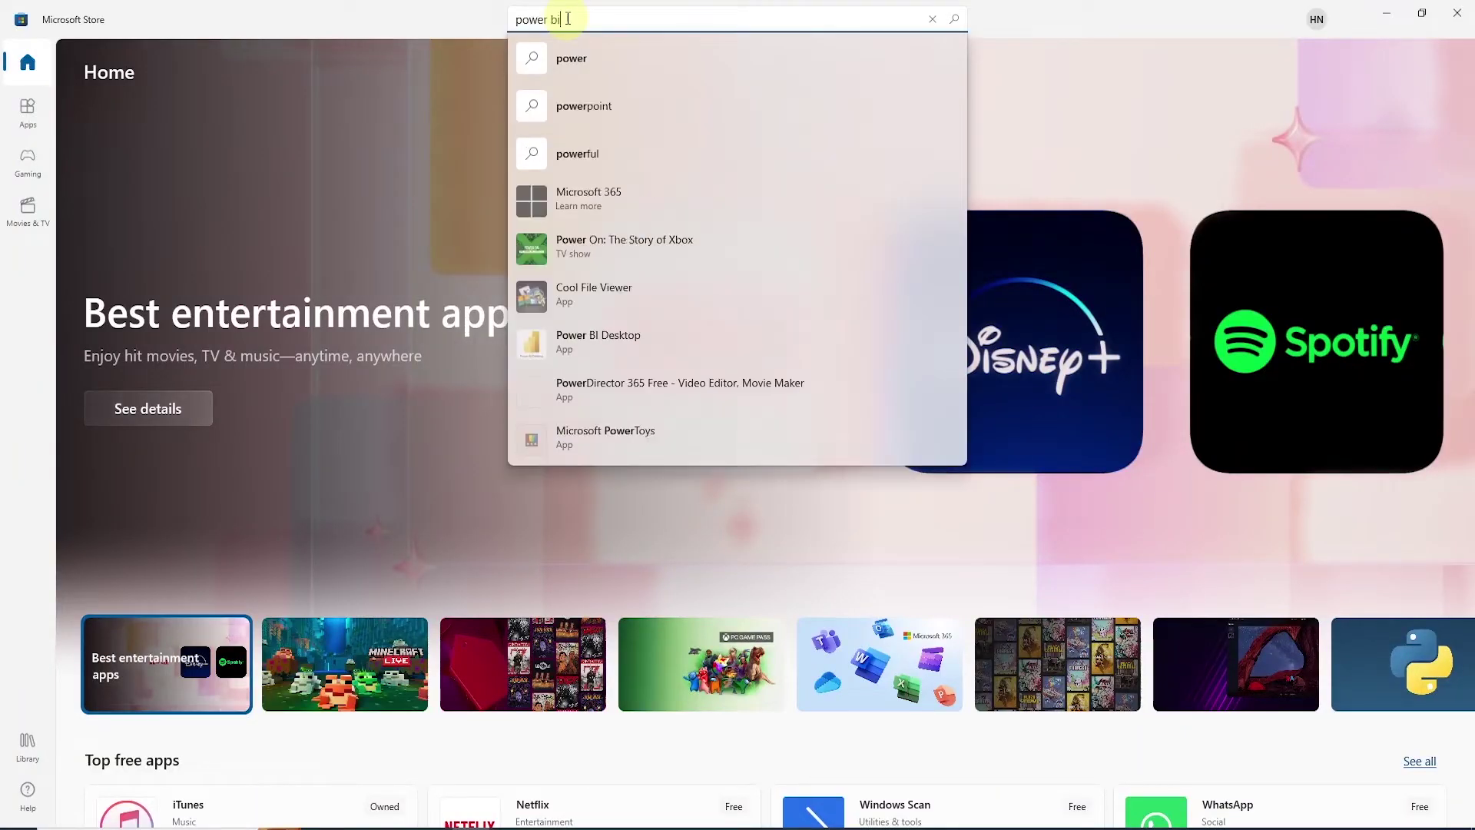
pyautogui.press('Return')
pyautogui.click(609, 188)
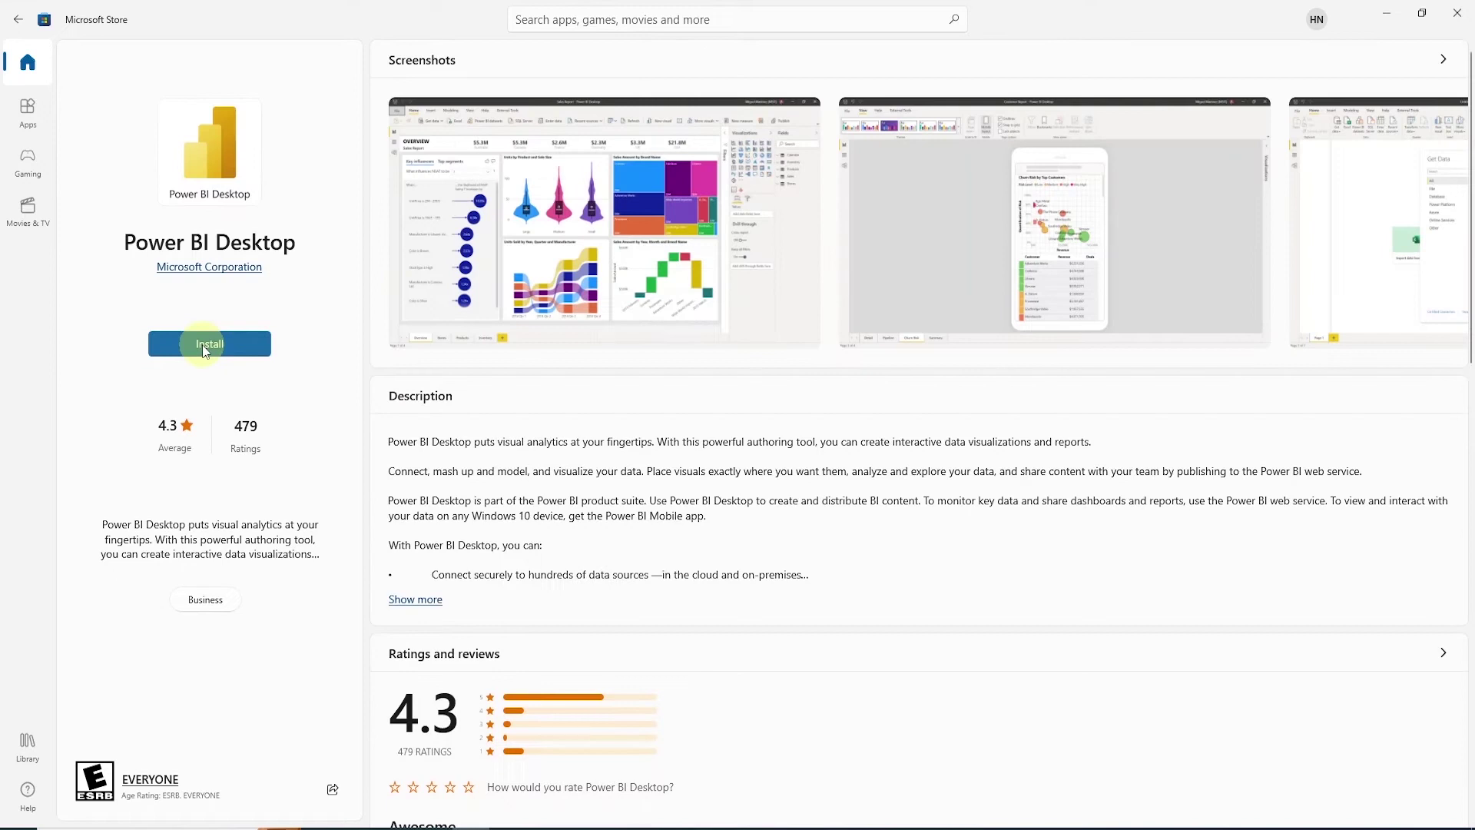
pyautogui.click(205, 350)
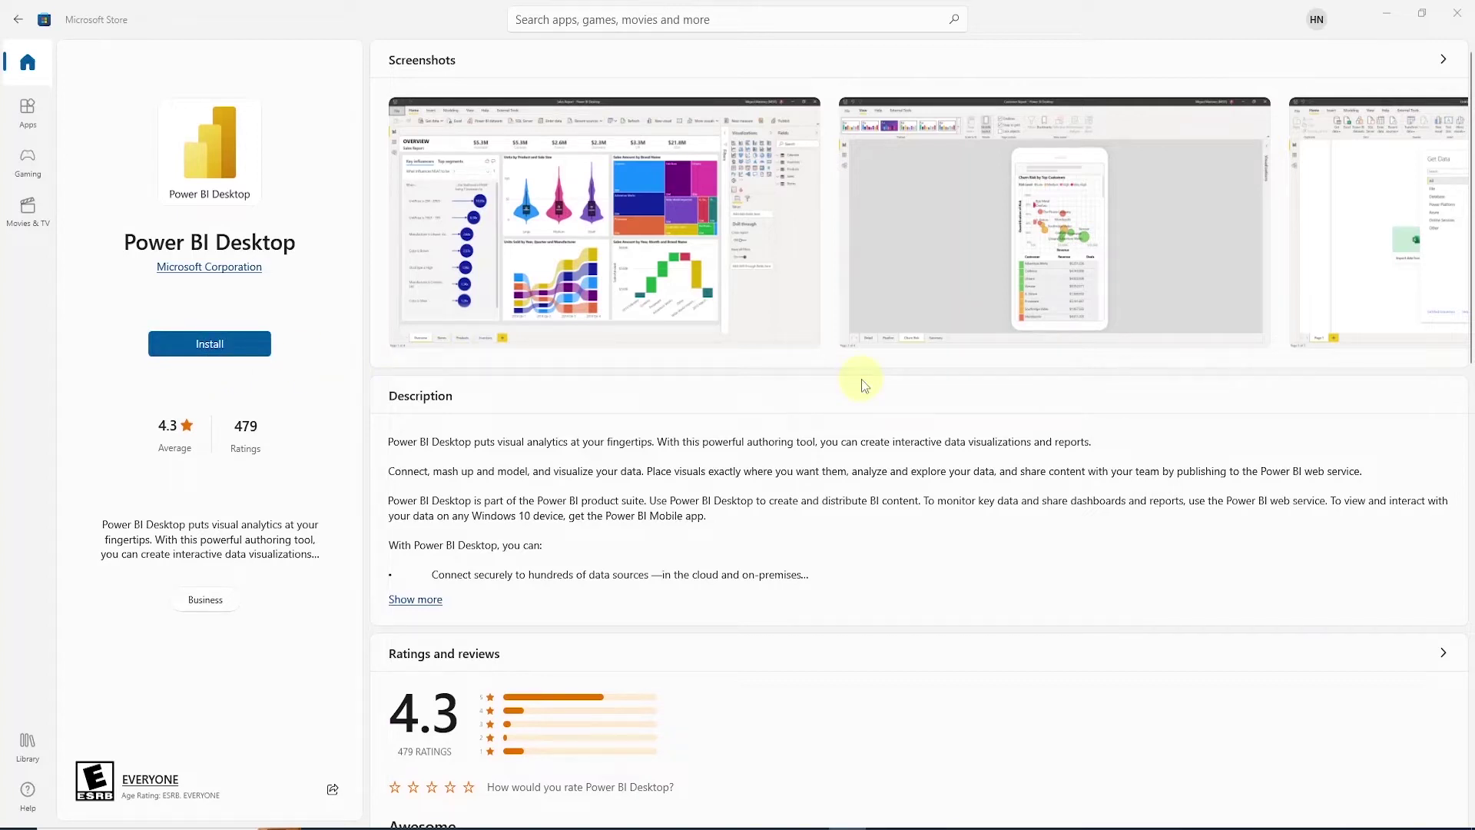
pyautogui.click(1386, 14)
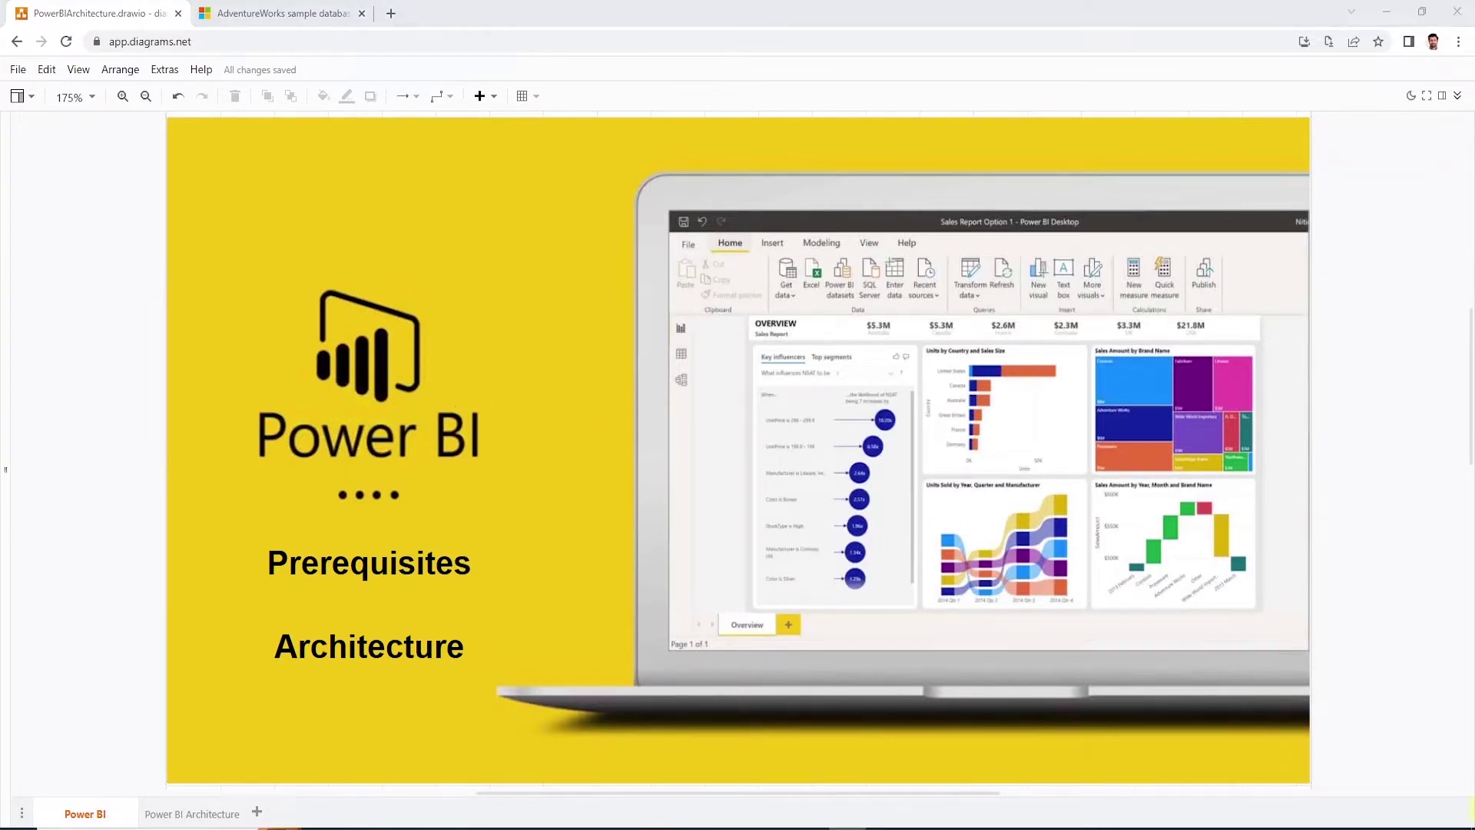
# - Show the Power BI Architecture page with data sources feeding Power BI Desktop via Direct Query and Import
pyautogui.click(192, 813)
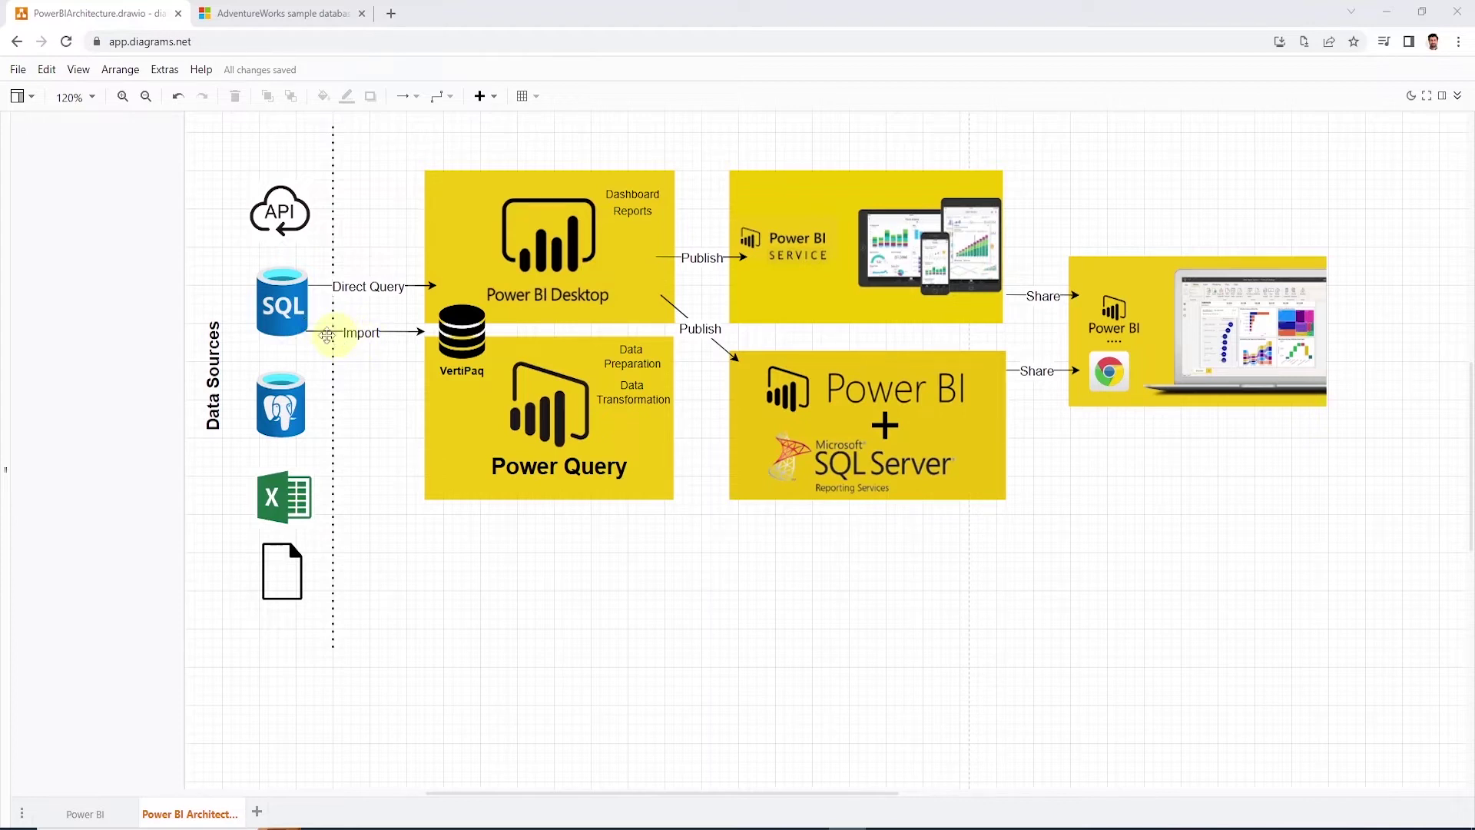
pyautogui.click(461, 332)
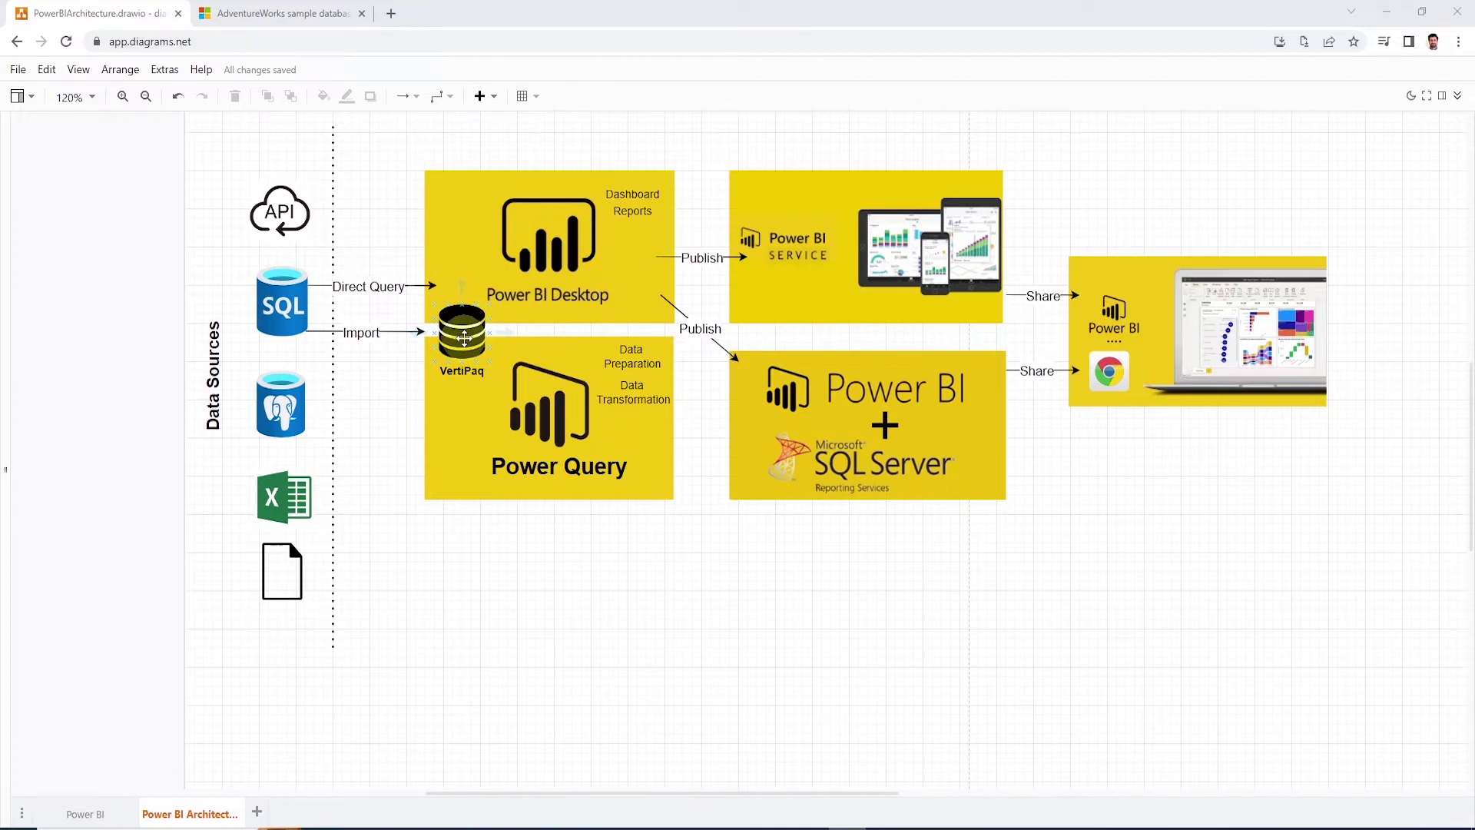
pyautogui.click(478, 380)
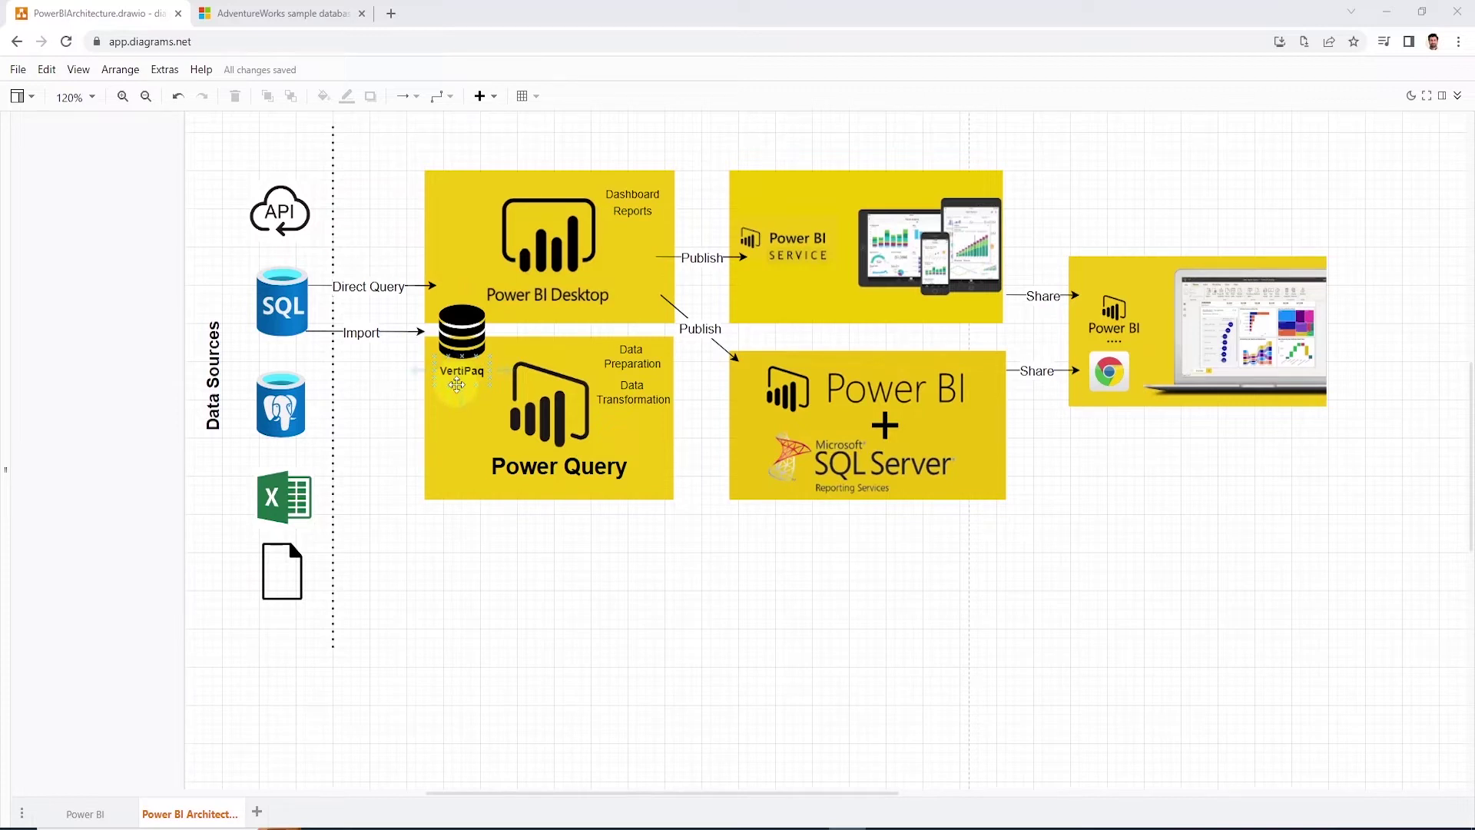
pyautogui.click(463, 325)
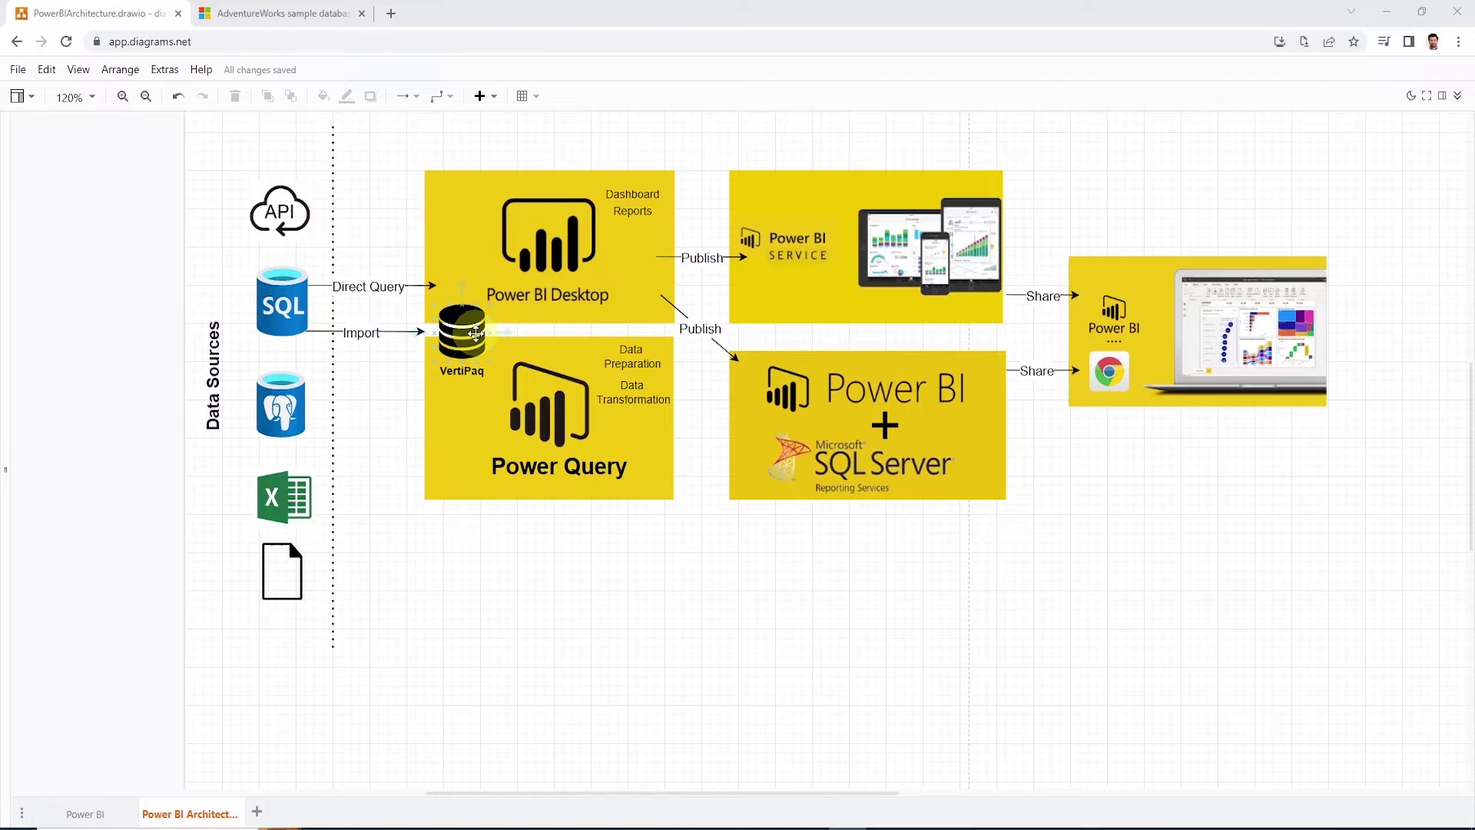
pyautogui.click(649, 349)
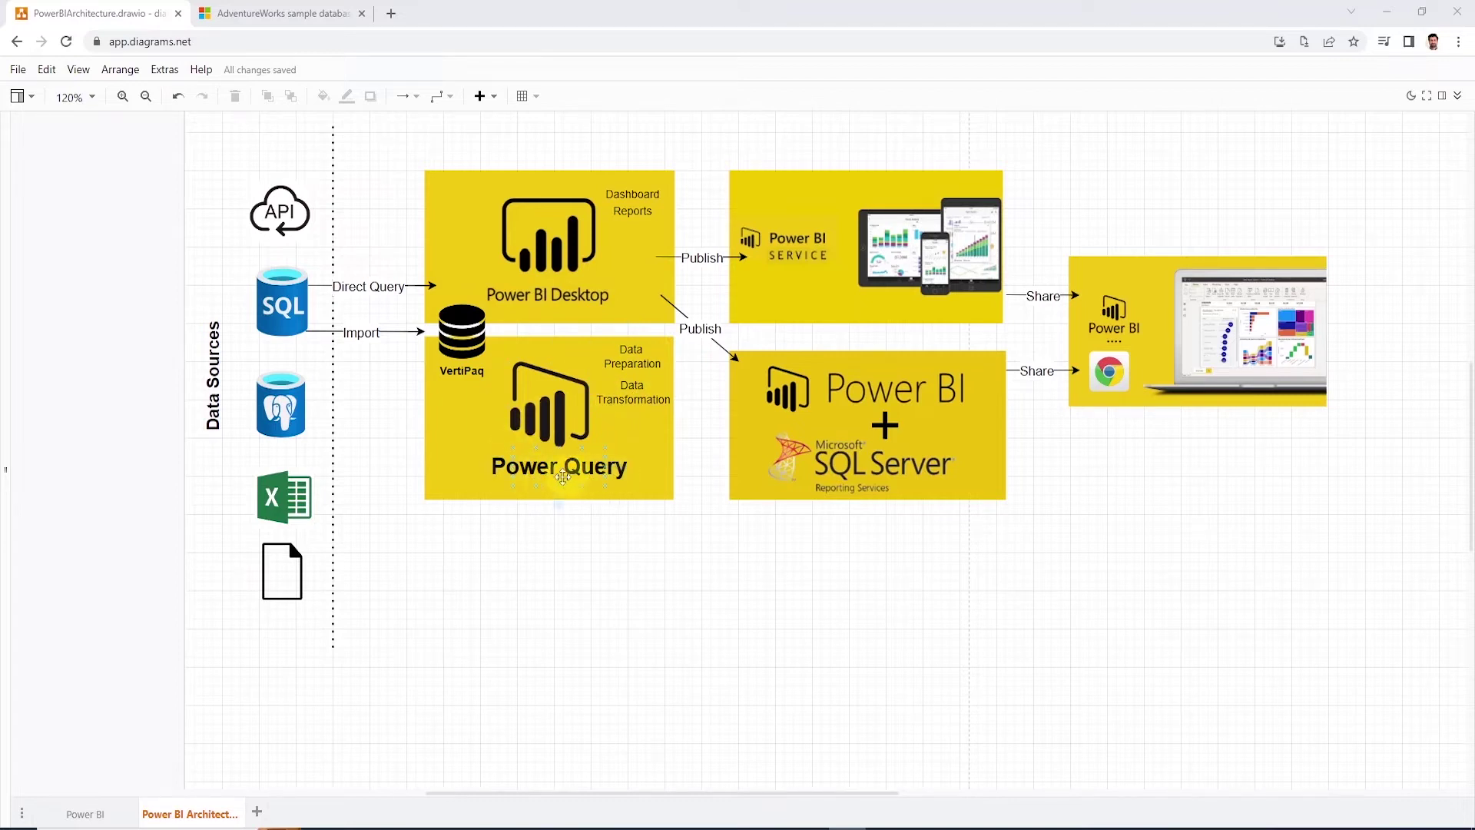
pyautogui.click(503, 482)
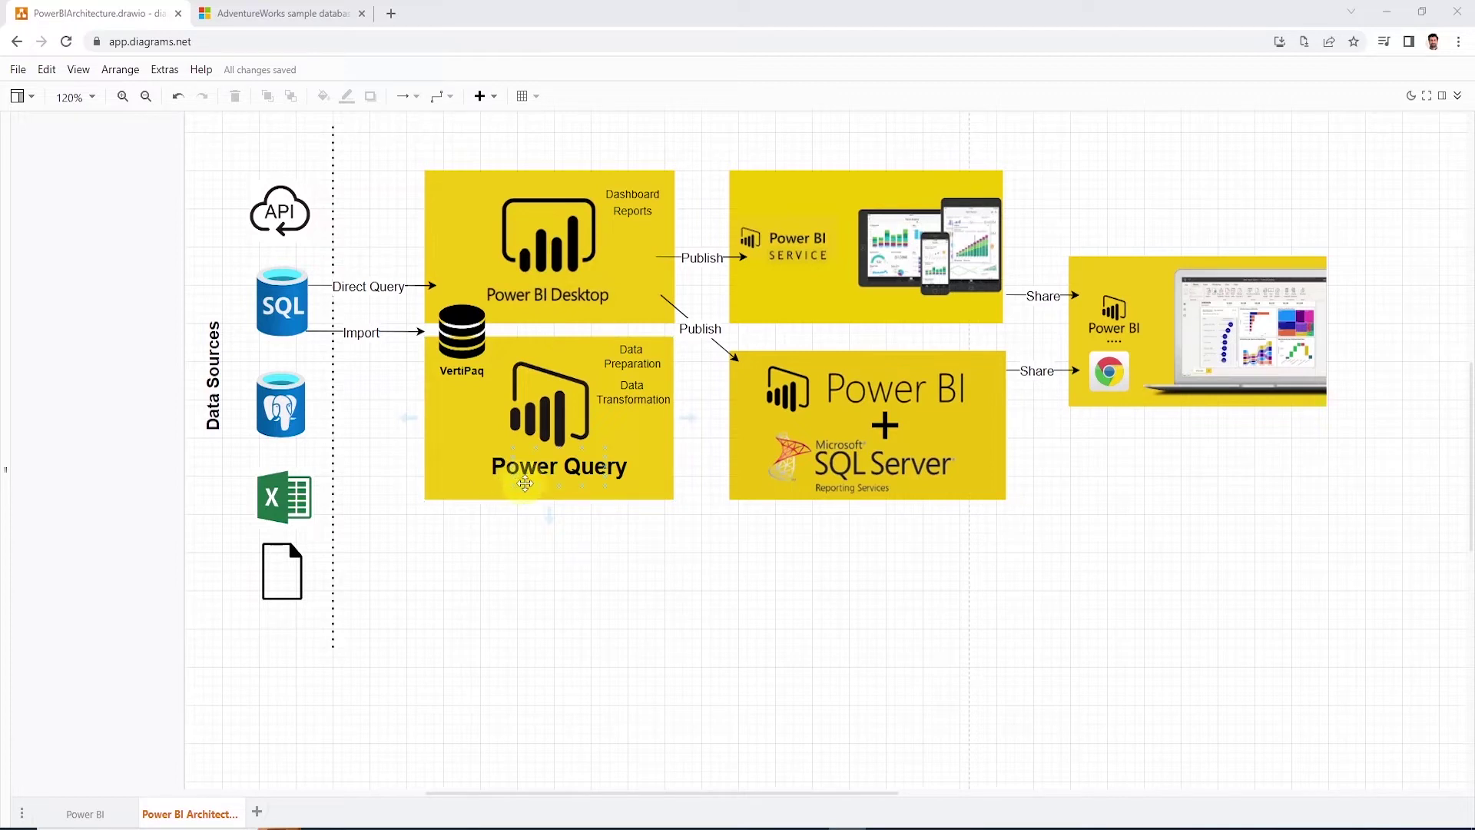
pyautogui.click(525, 482)
pyautogui.click(577, 228)
# - Bring the Power BI Desktop window to the front from the taskbar
pyautogui.click(775, 827)
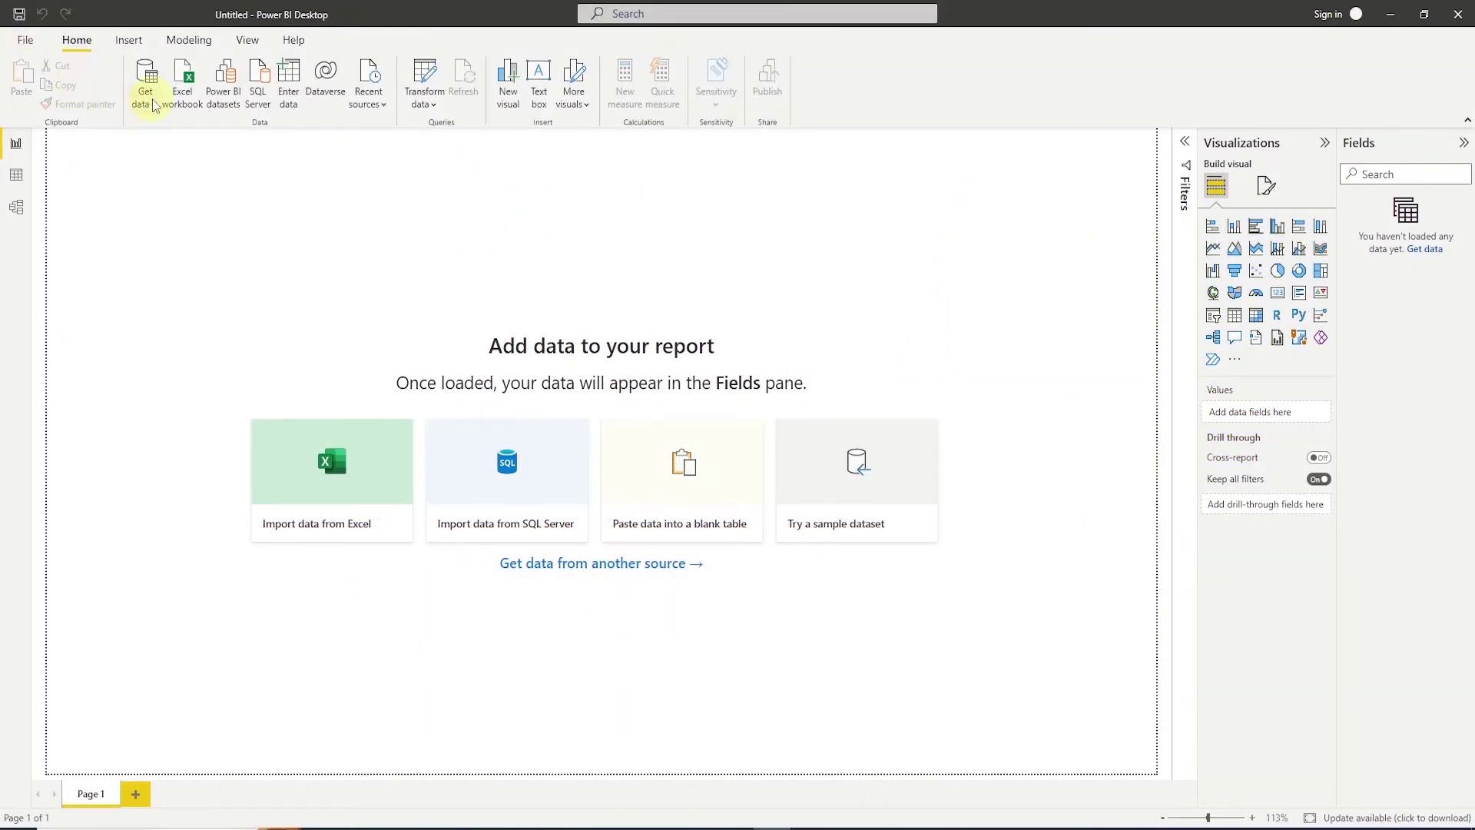
# - Set up a SQL Server connection with server 'localhost' and database 'AdventureWorksDW2019' in Import mode
pyautogui.click(151, 101)
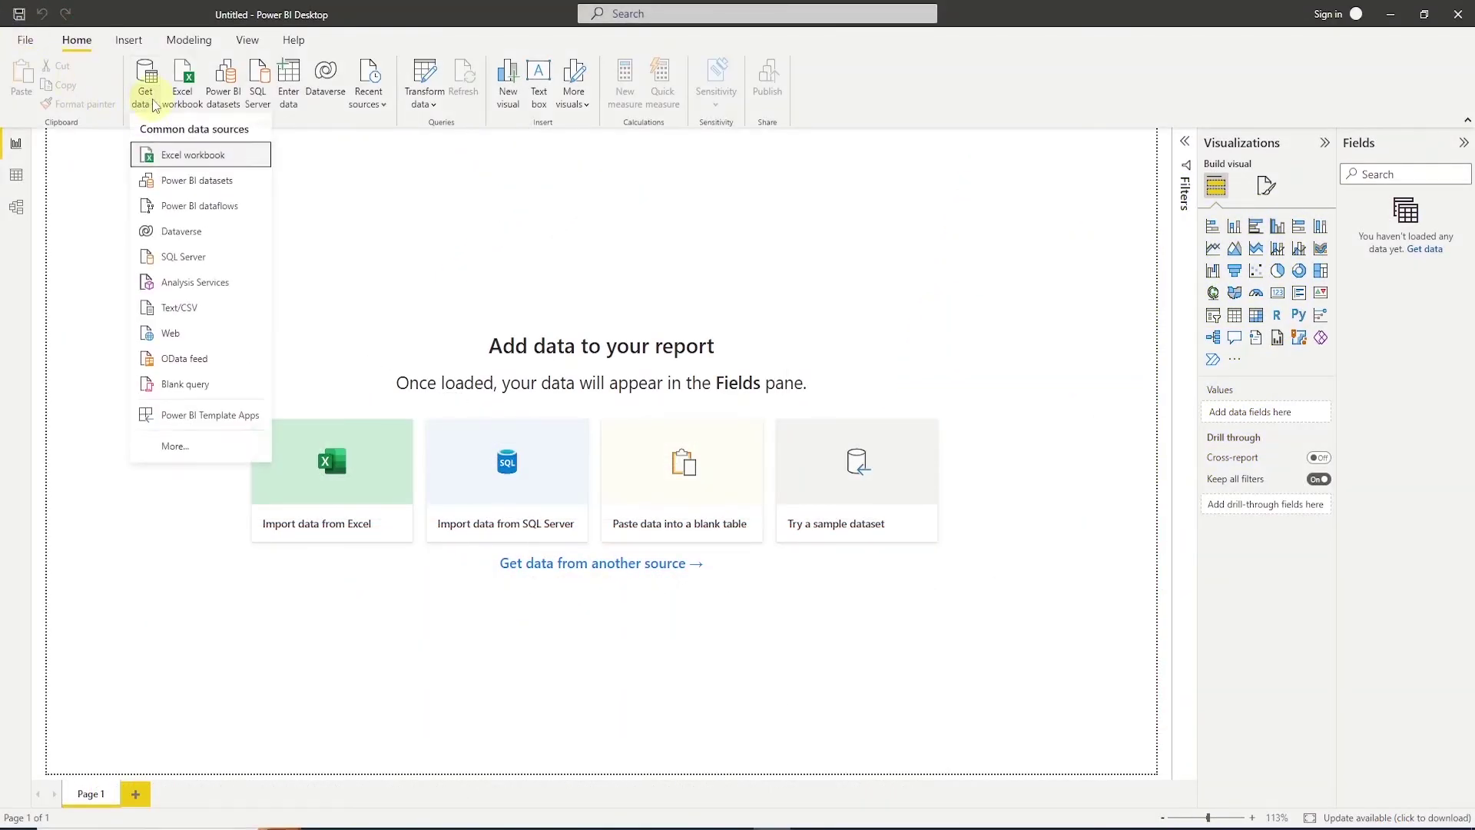
pyautogui.click(180, 258)
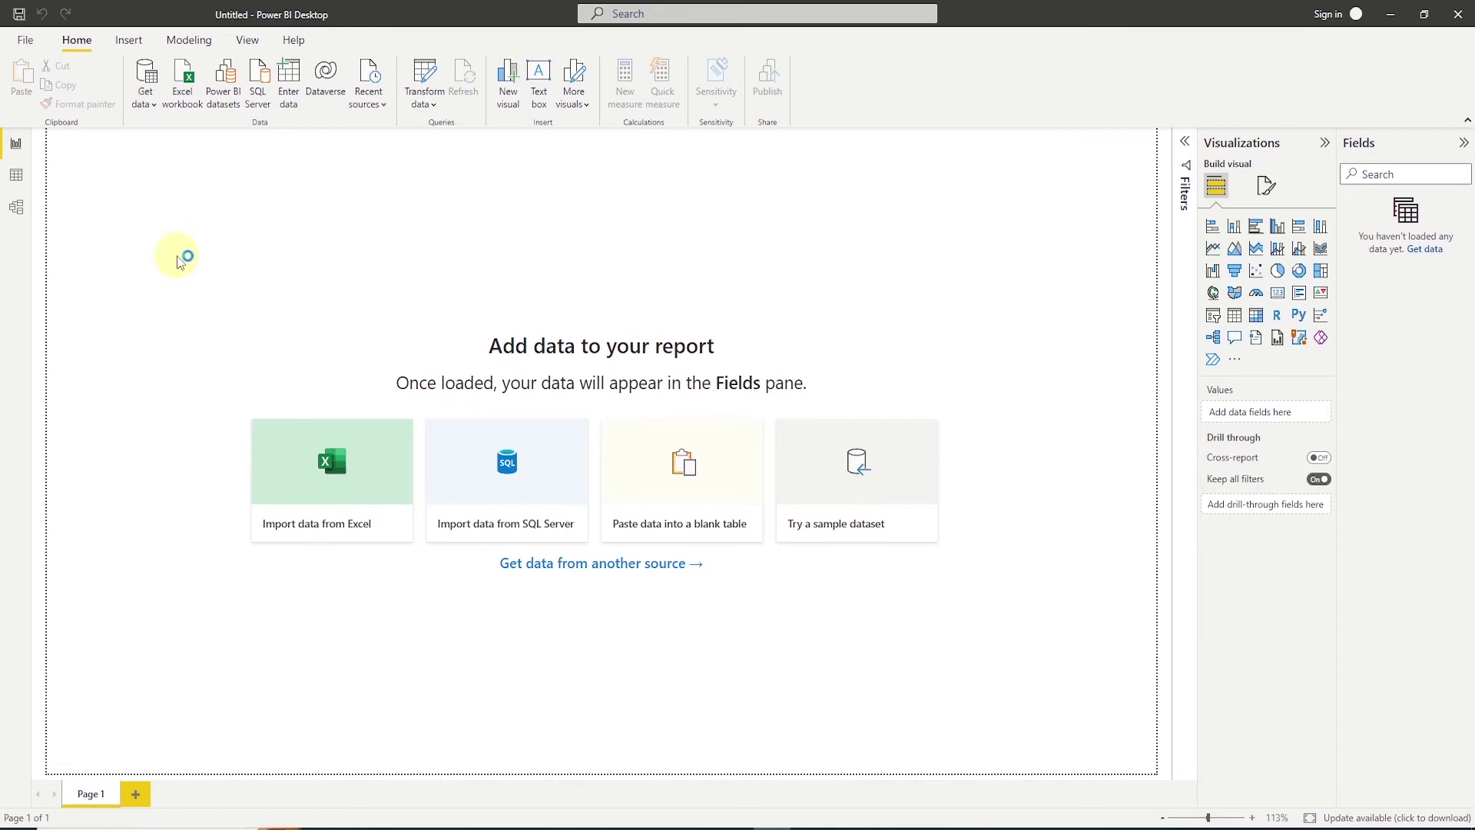
pyautogui.click(530, 357)
pyautogui.write('loca')
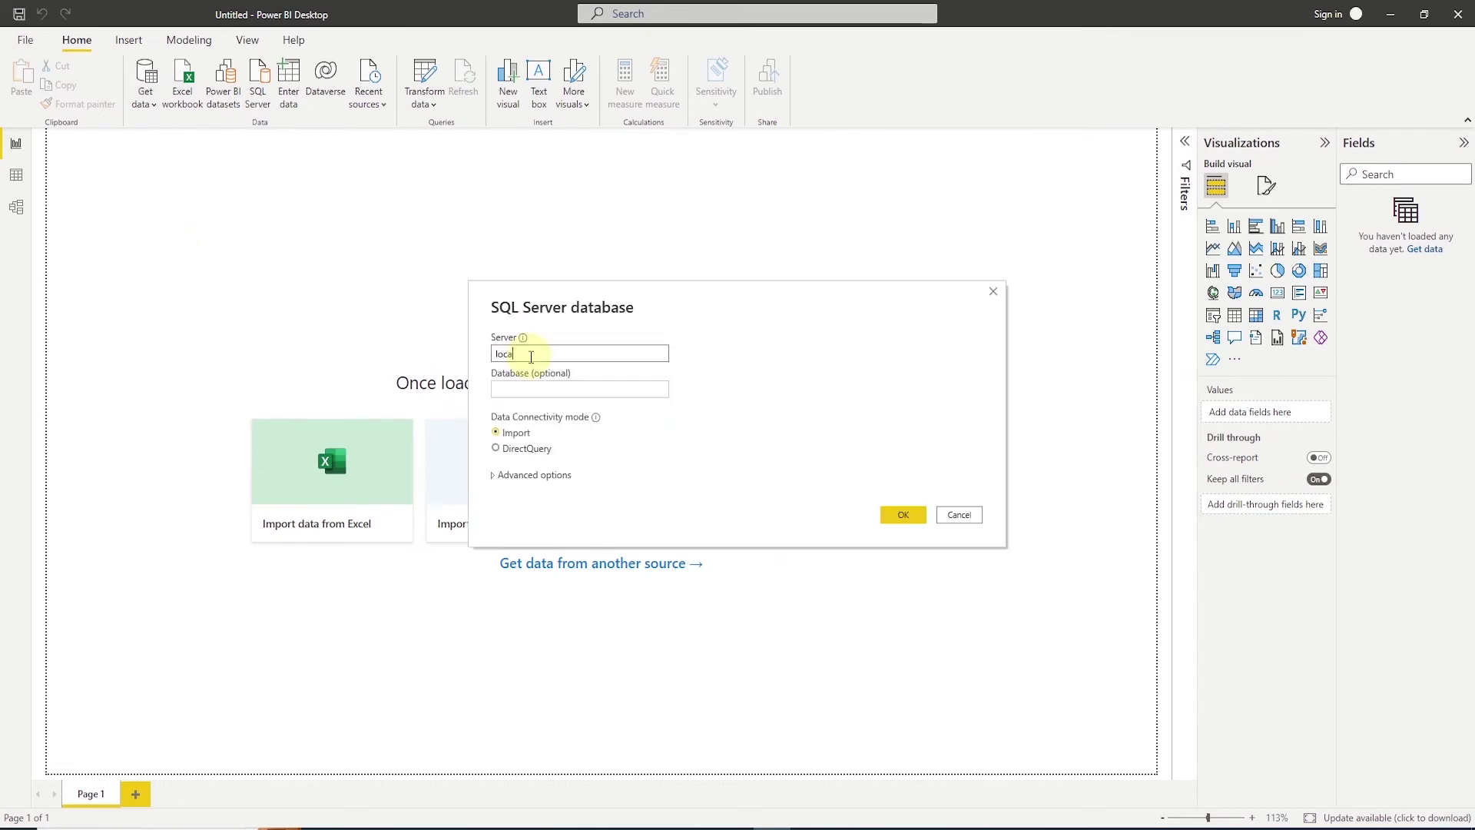
pyautogui.write('lhost')
pyautogui.click(530, 389)
pyautogui.write('Adv')
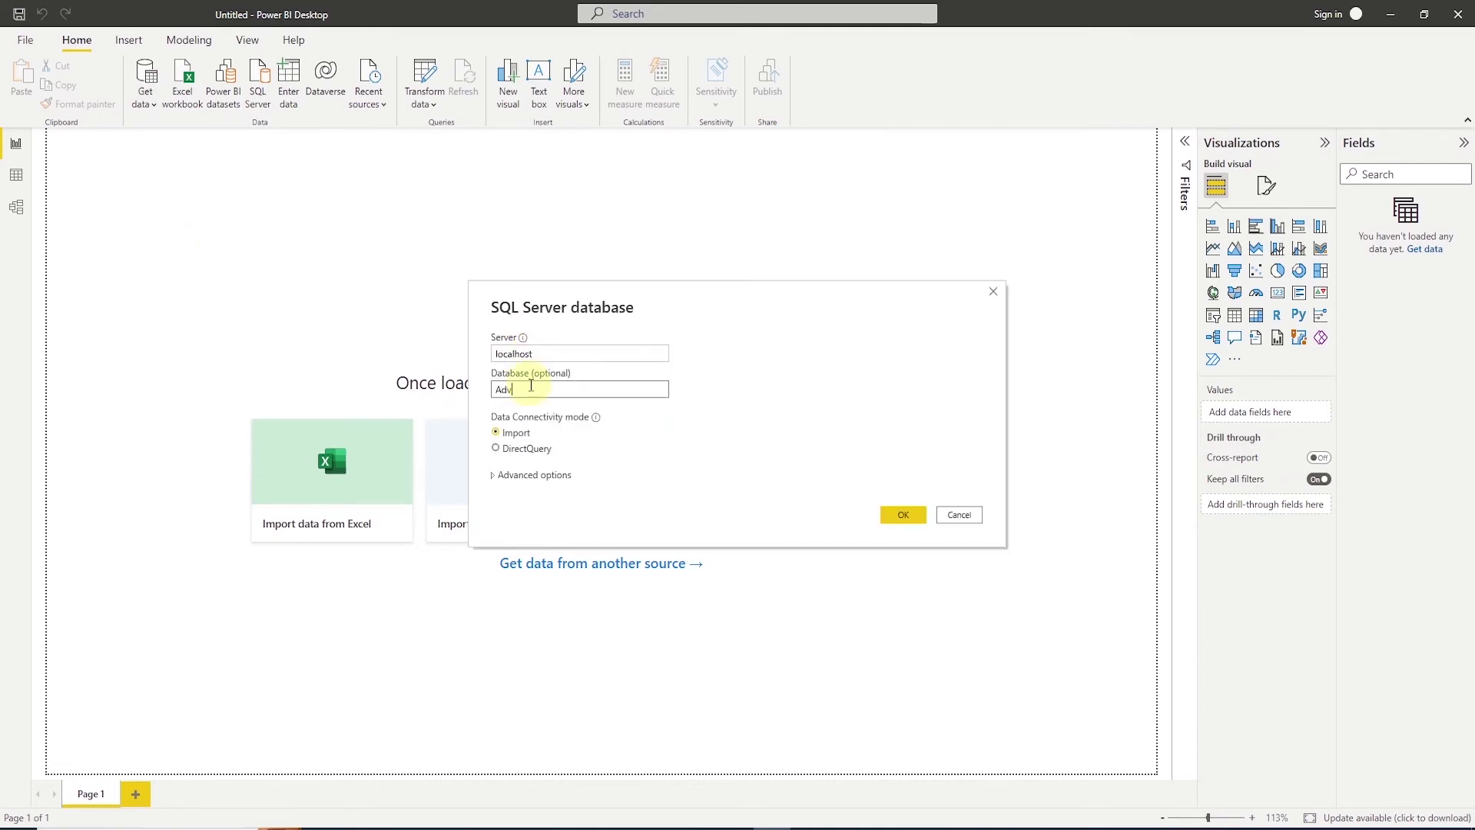
pyautogui.write('entureWorksDW2019')
pyautogui.press('Tab')
pyautogui.press('Tab')
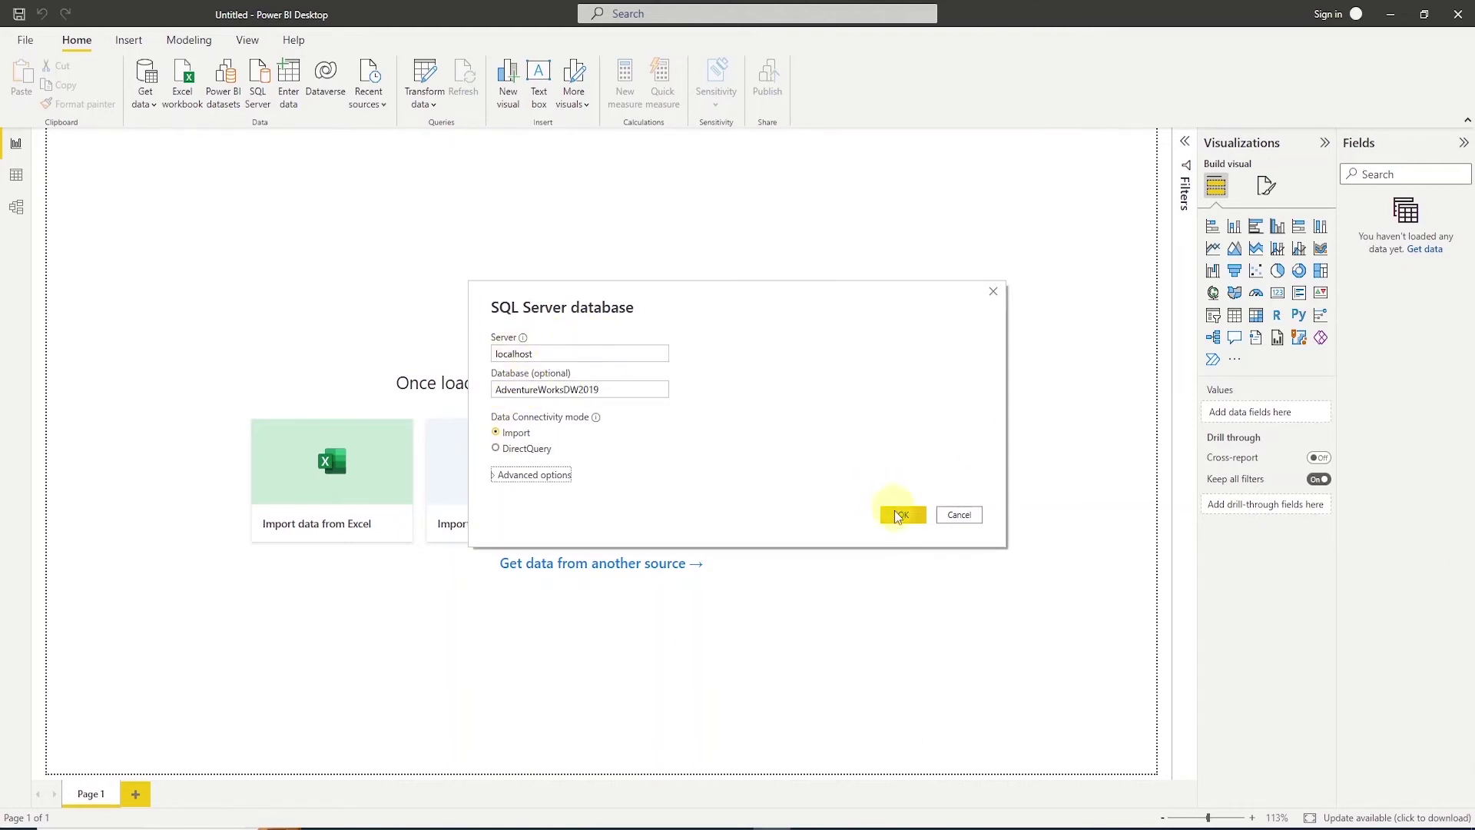
# - Connect to the database and tick DimCustomer, DimDate, DimEmployee and DimGeography in the Navigator
pyautogui.click(900, 513)
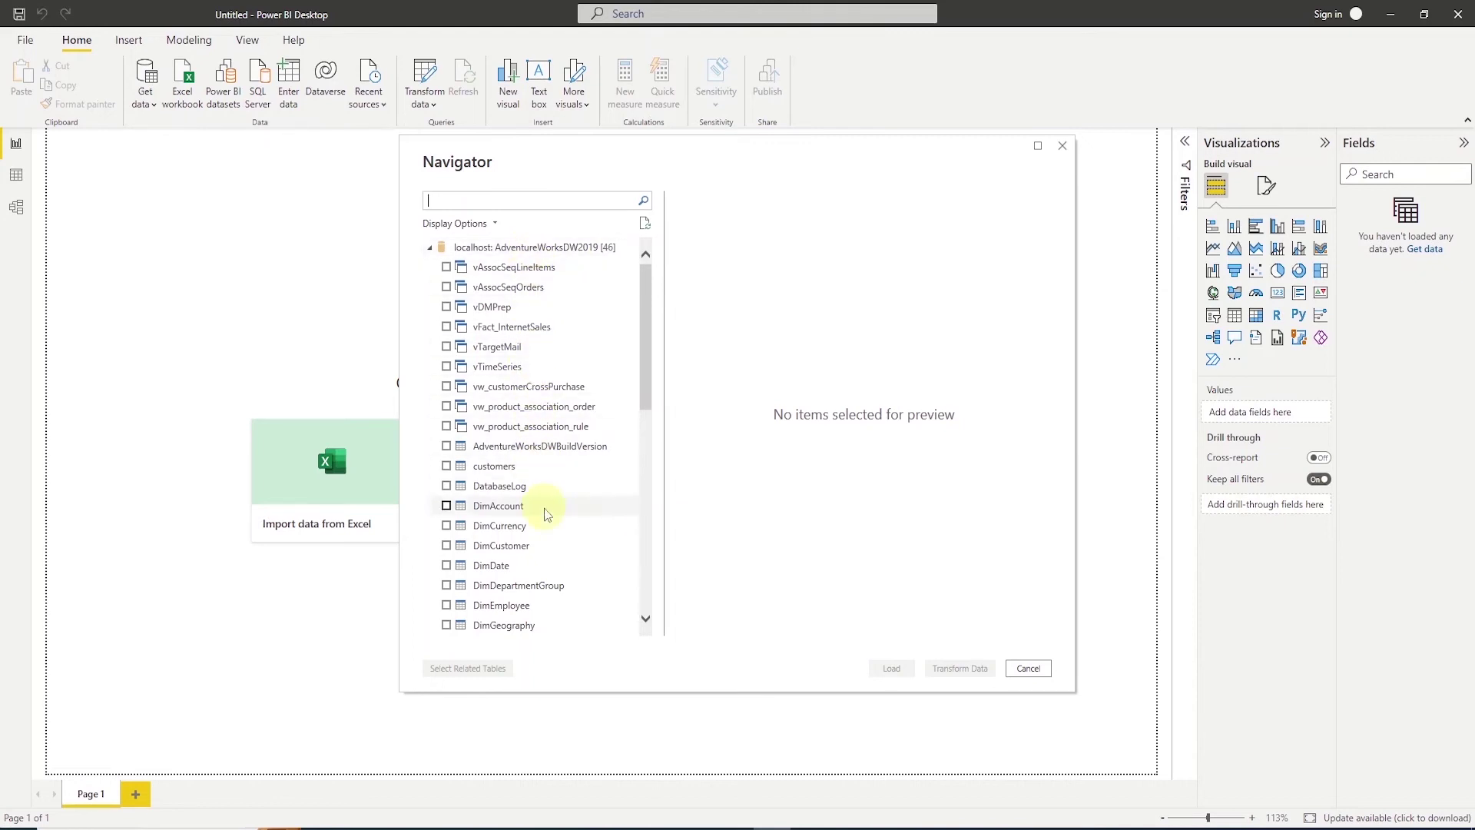
pyautogui.scroll(-2, 545, 508)
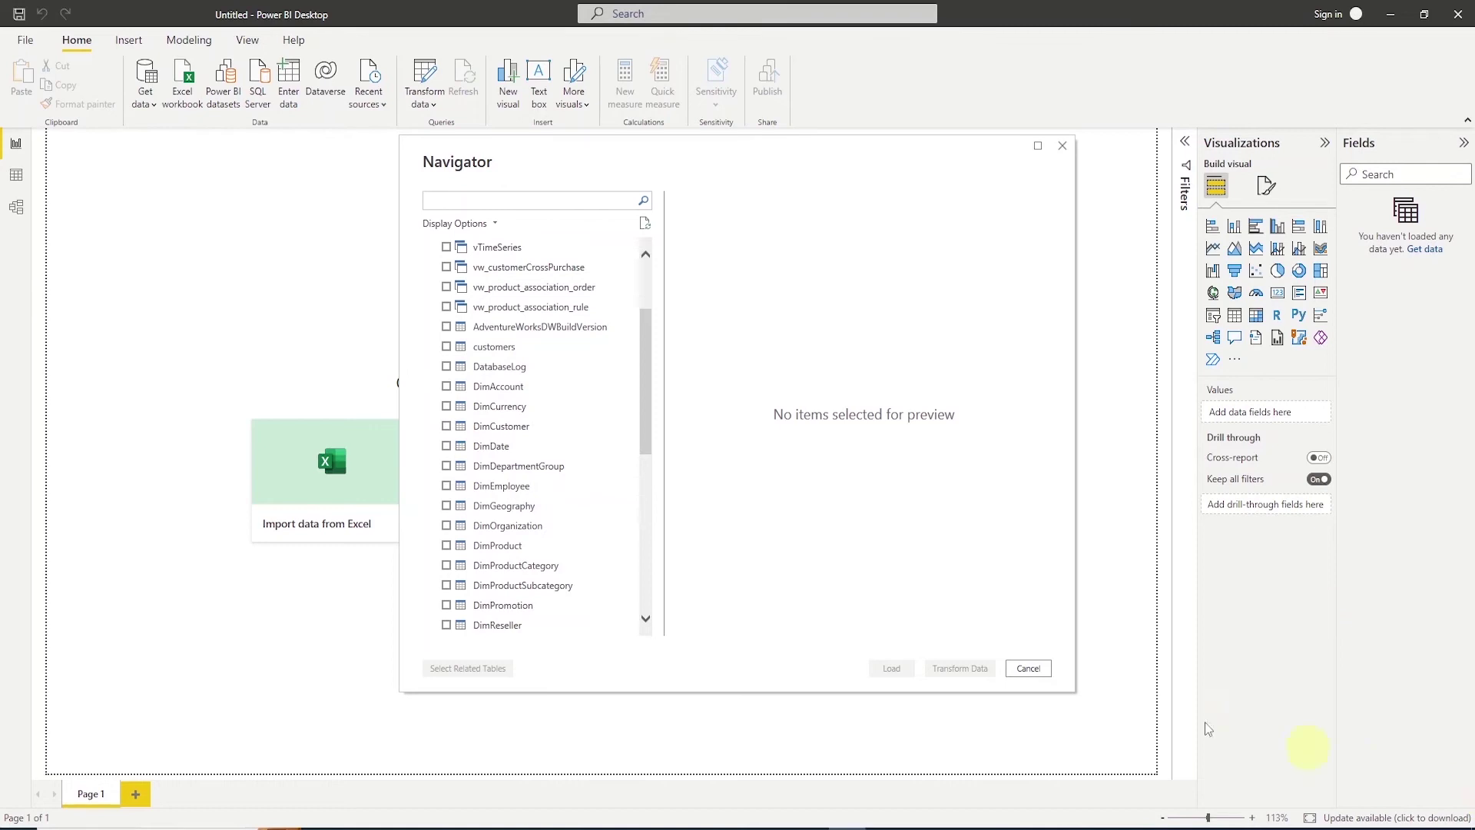
pyautogui.scroll(-1, 492, 384)
pyautogui.click(446, 366)
pyautogui.click(446, 385)
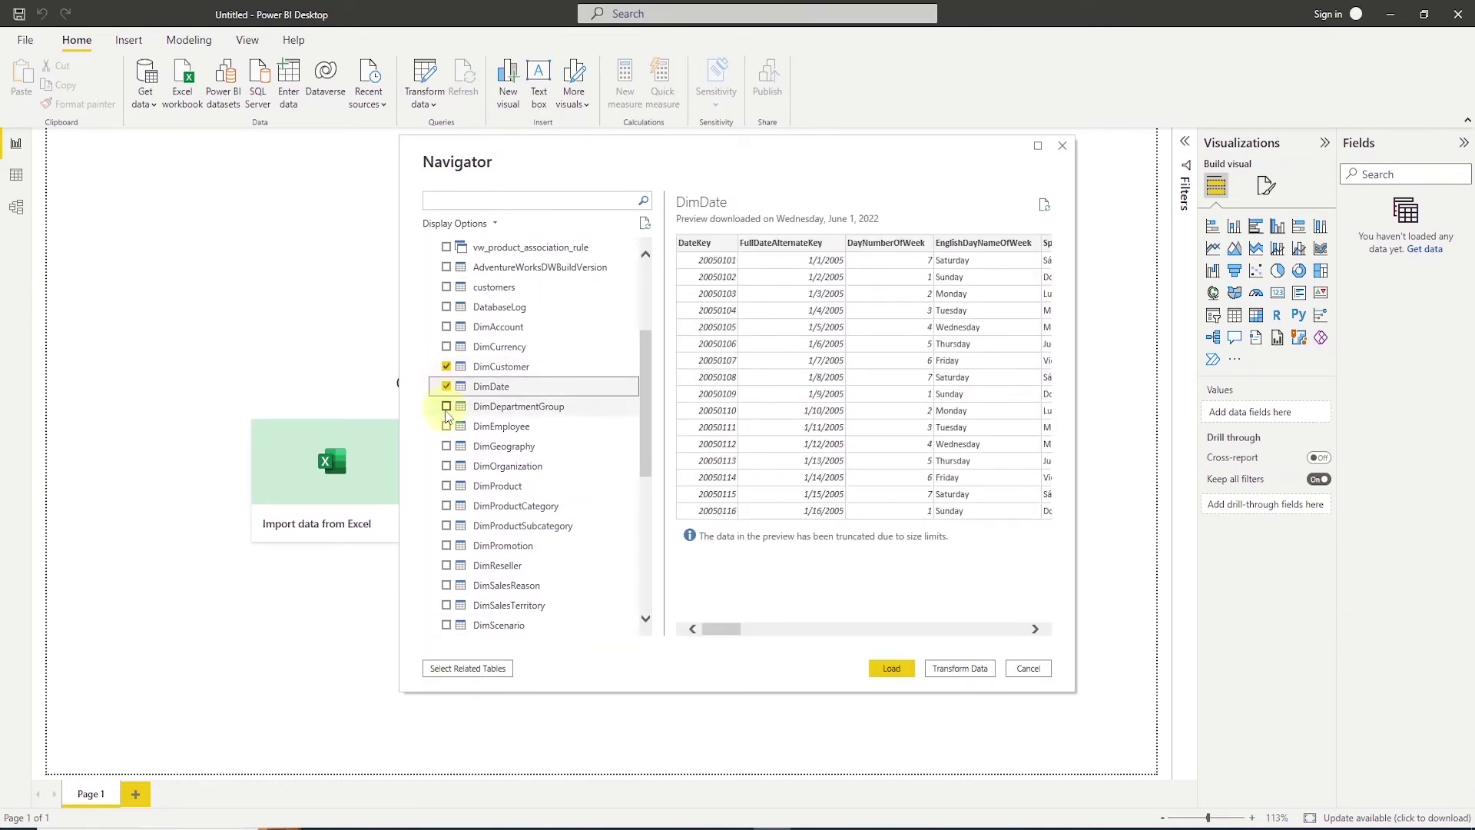
pyautogui.click(446, 425)
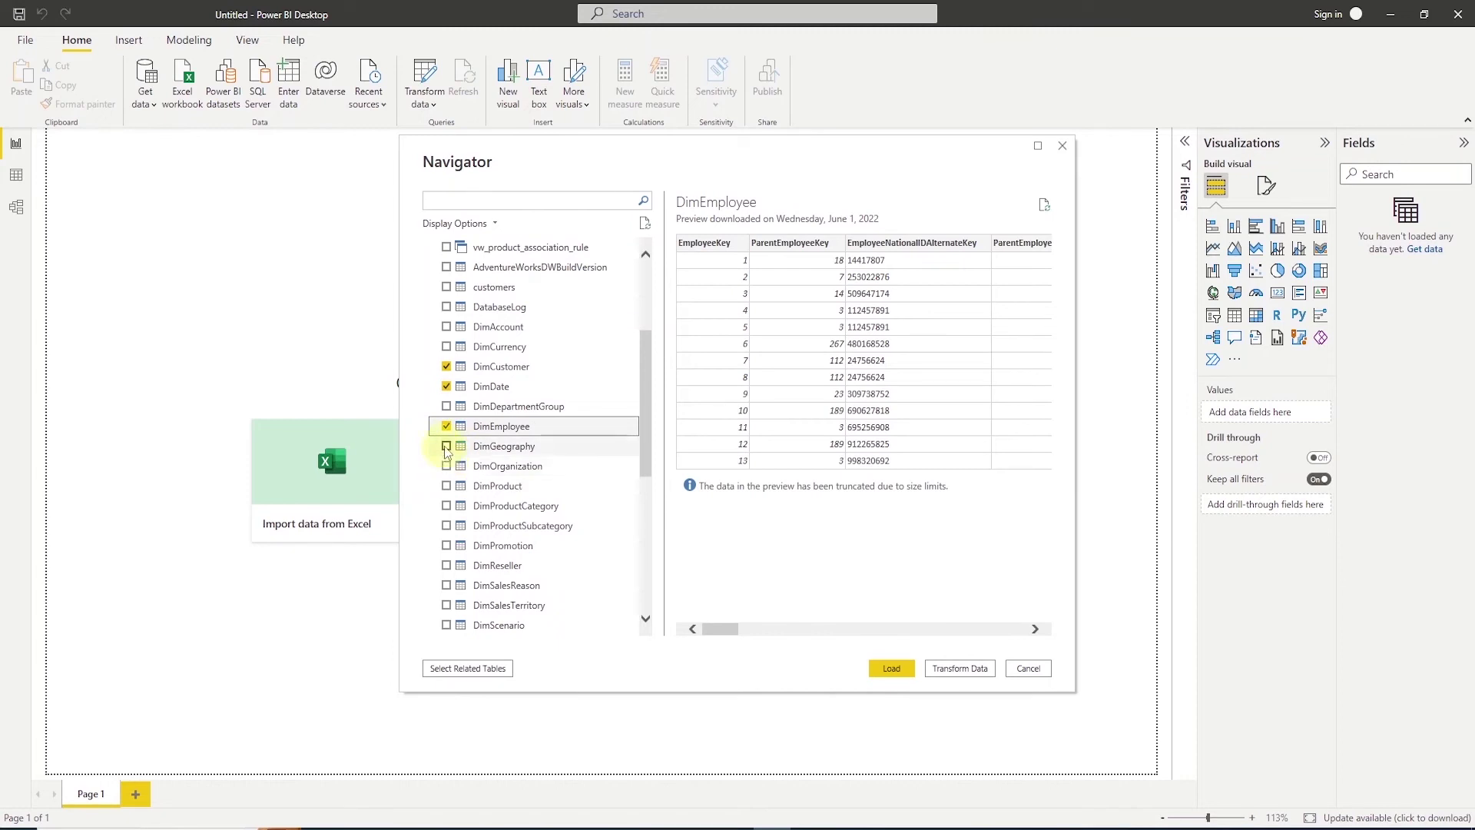
pyautogui.click(446, 447)
# - Also tick DimProductCategory, DimProductSubcategory, DimProduct and FactInternetSales
pyautogui.scroll(-1, 447, 448)
pyautogui.click(446, 447)
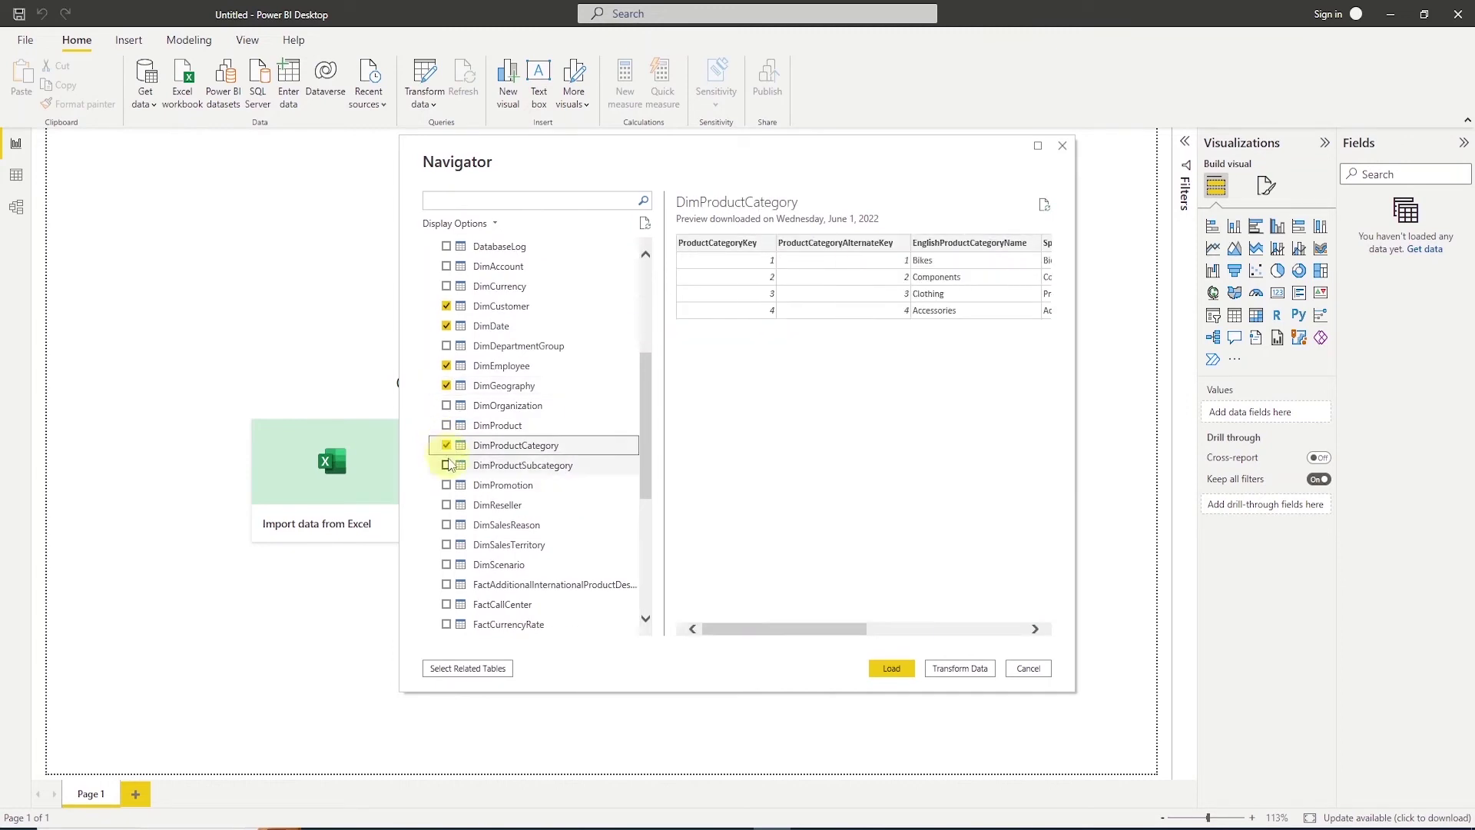
pyautogui.click(446, 465)
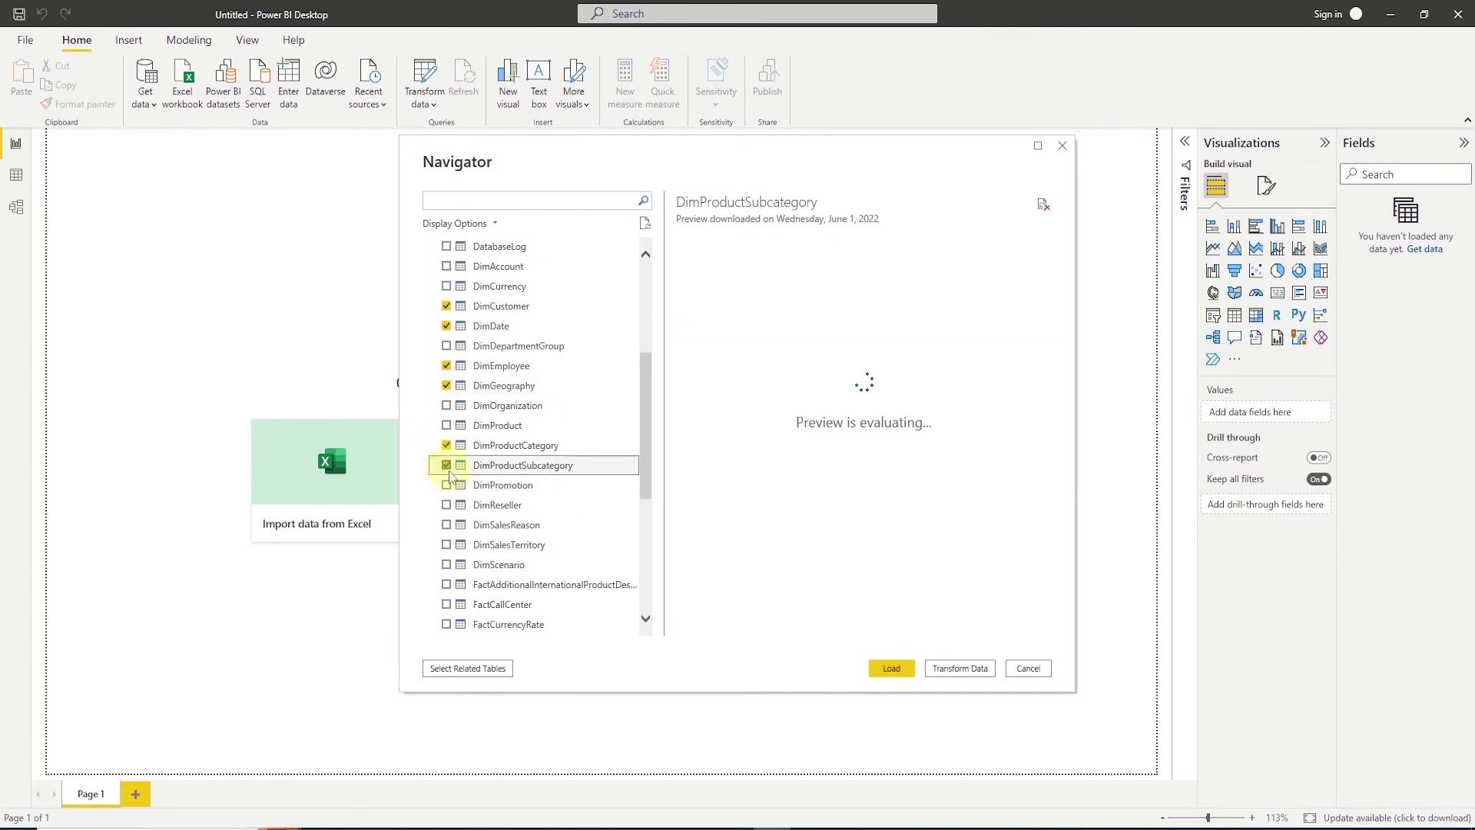
pyautogui.click(446, 425)
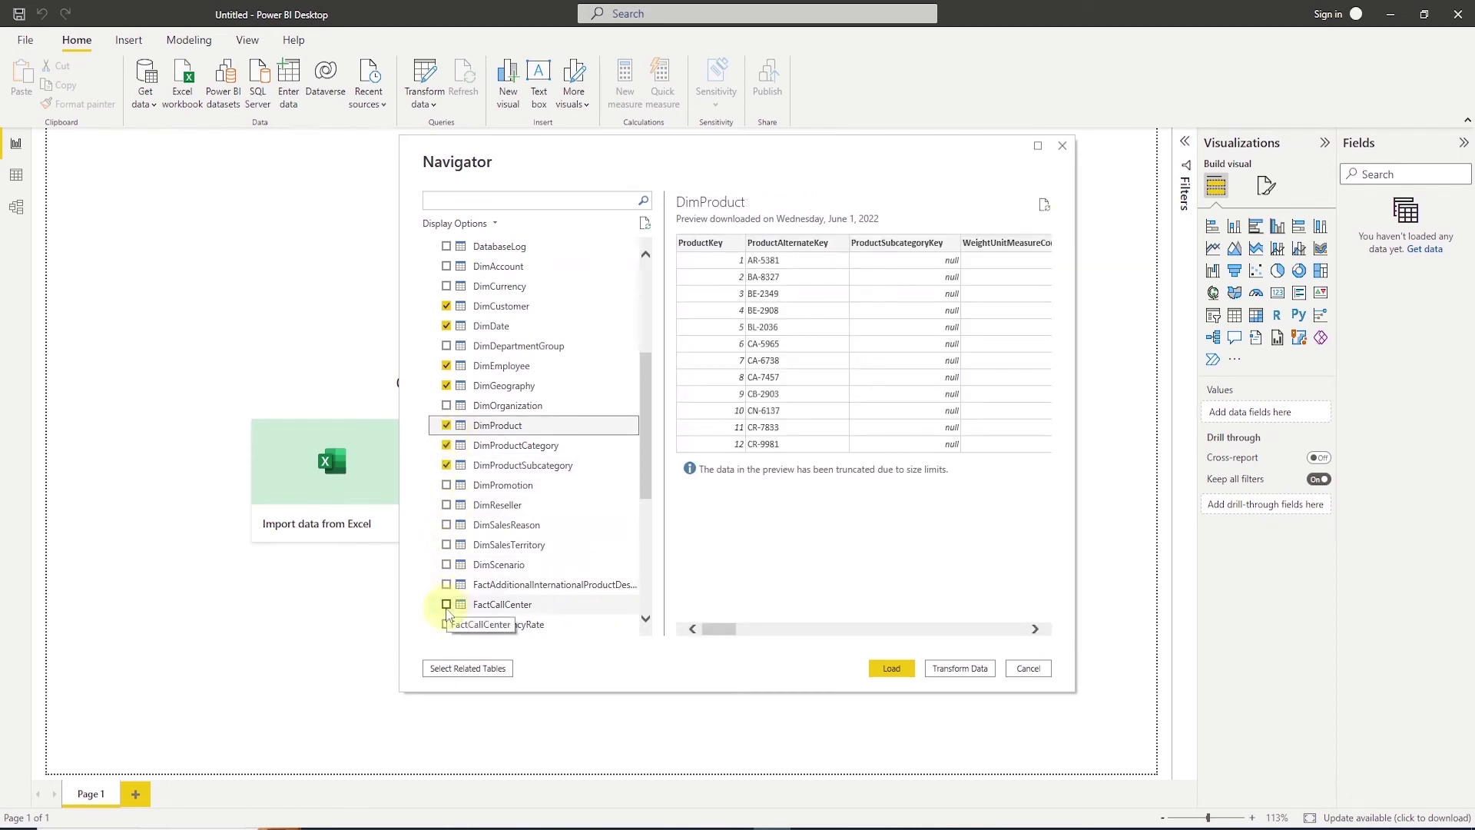
pyautogui.scroll(-1, 447, 607)
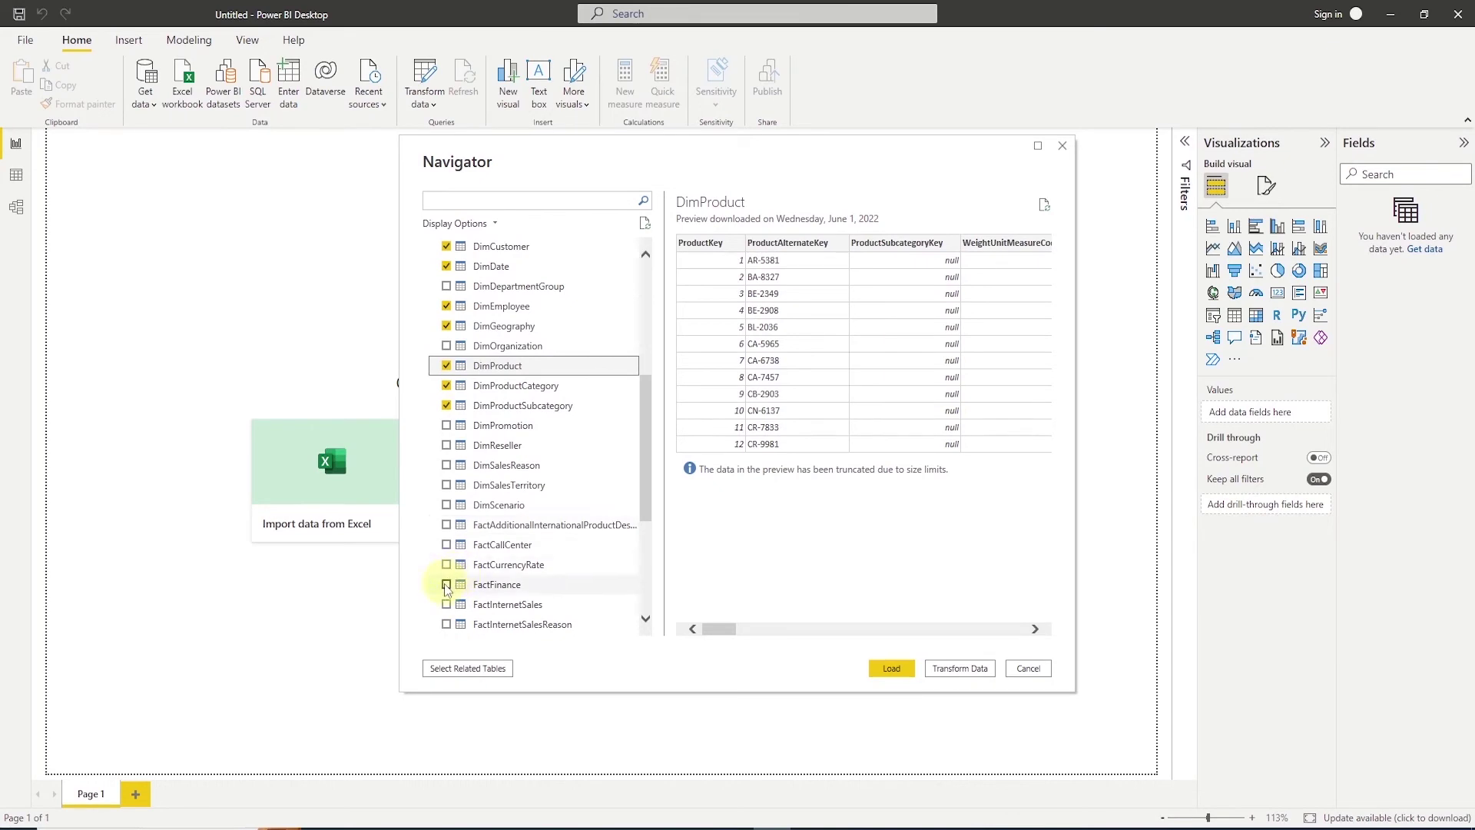
pyautogui.click(446, 605)
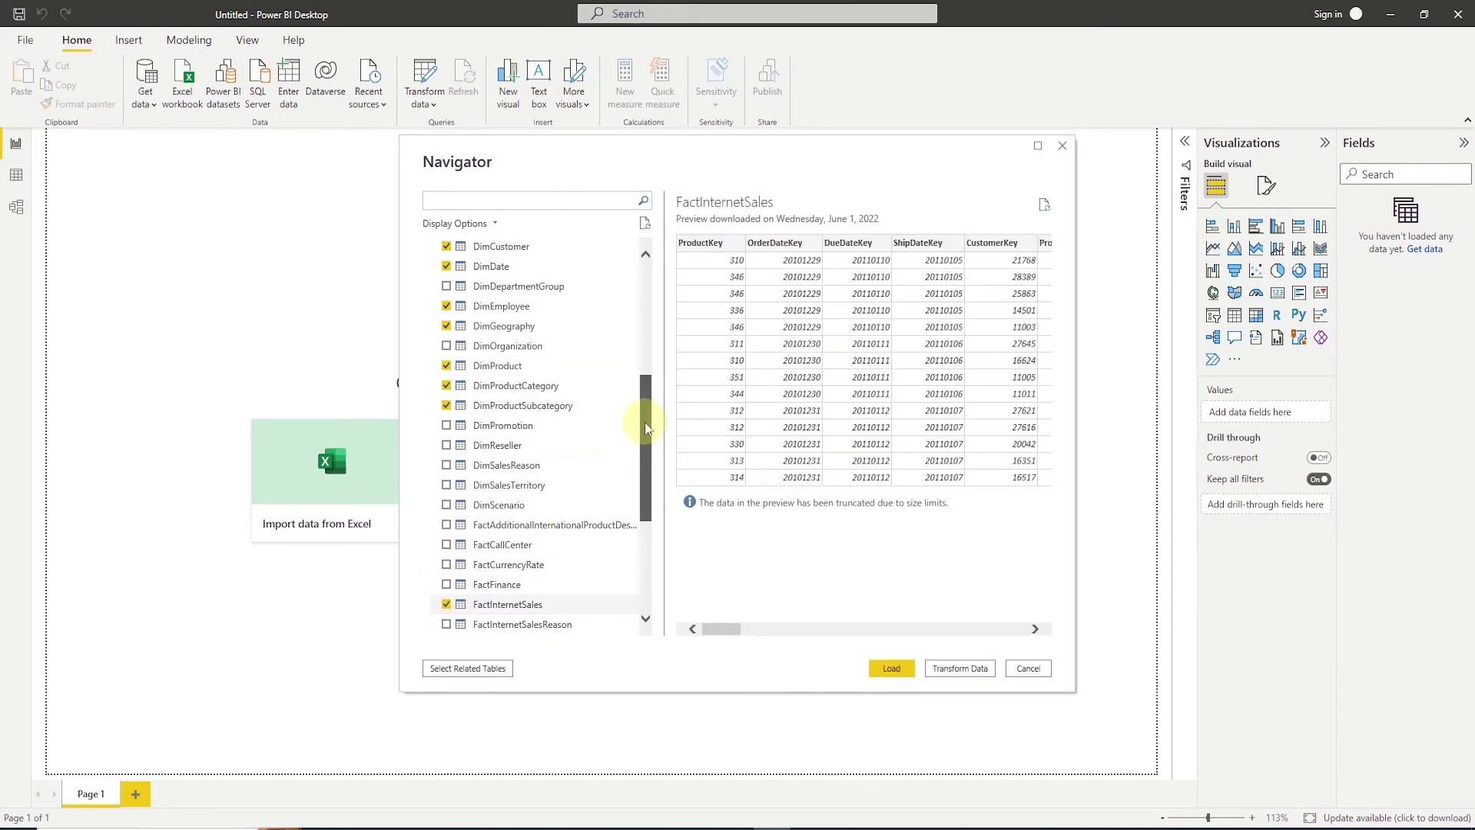
pyautogui.moveTo(643, 422)
pyautogui.mouseDown()
pyautogui.moveTo(640, 312)
pyautogui.moveTo(635, 406)
pyautogui.mouseUp()
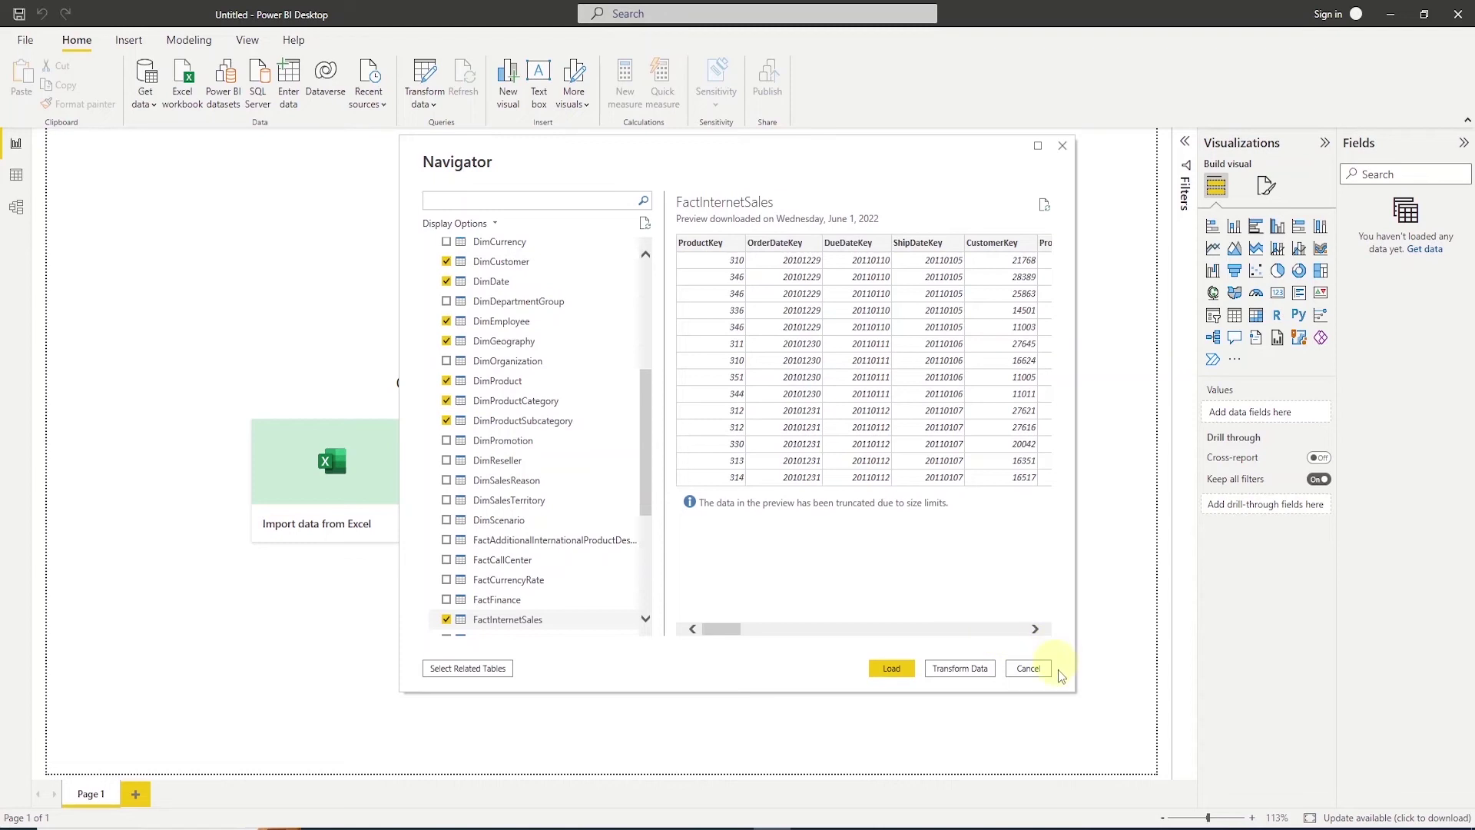
# - Enlarge the Navigator dialog and load the eight selected AdventureWorks tables
pyautogui.moveTo(1070, 690); pyautogui.dragTo(1088, 709)
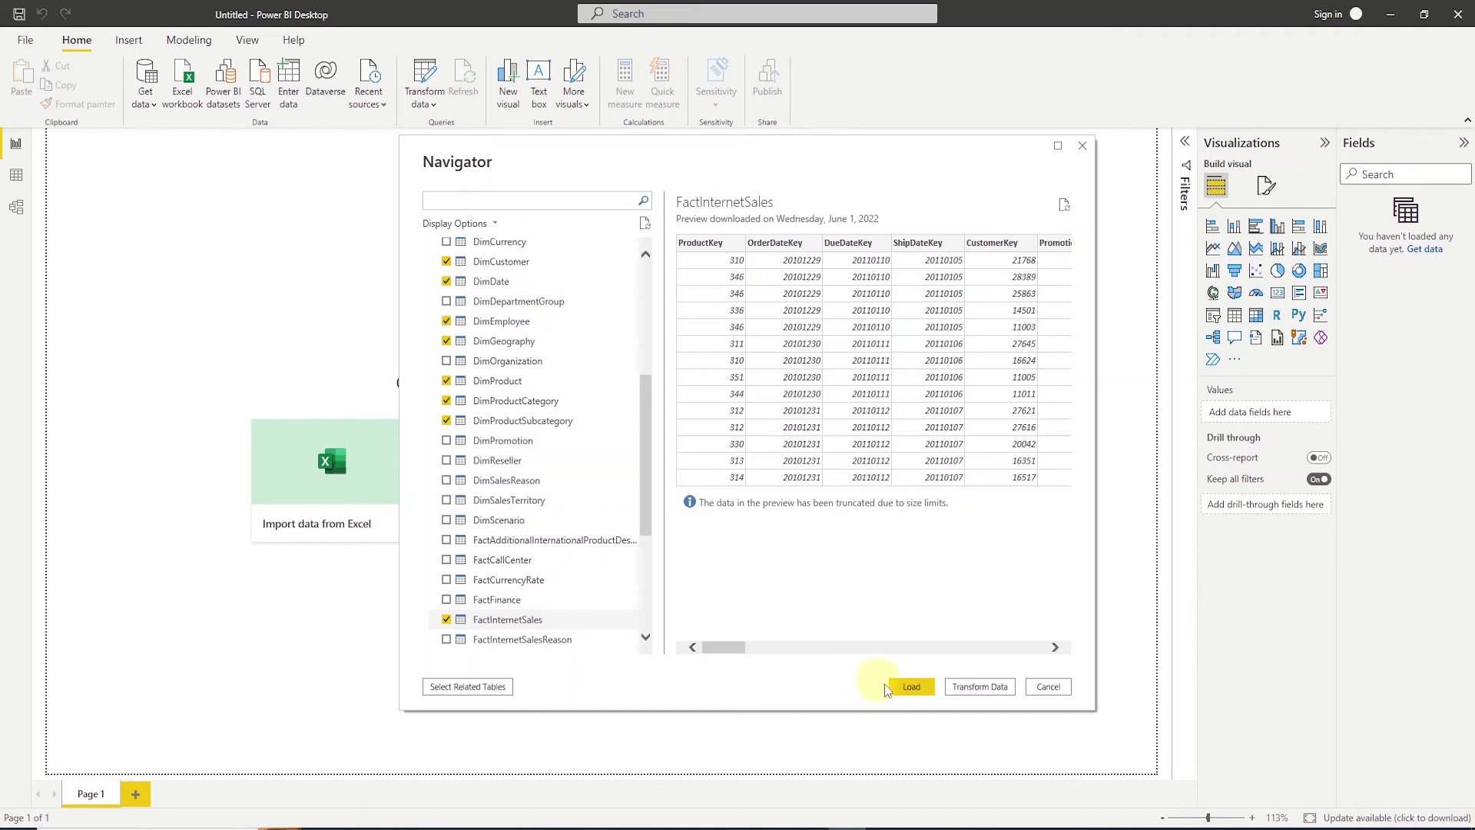
pyautogui.click(911, 687)
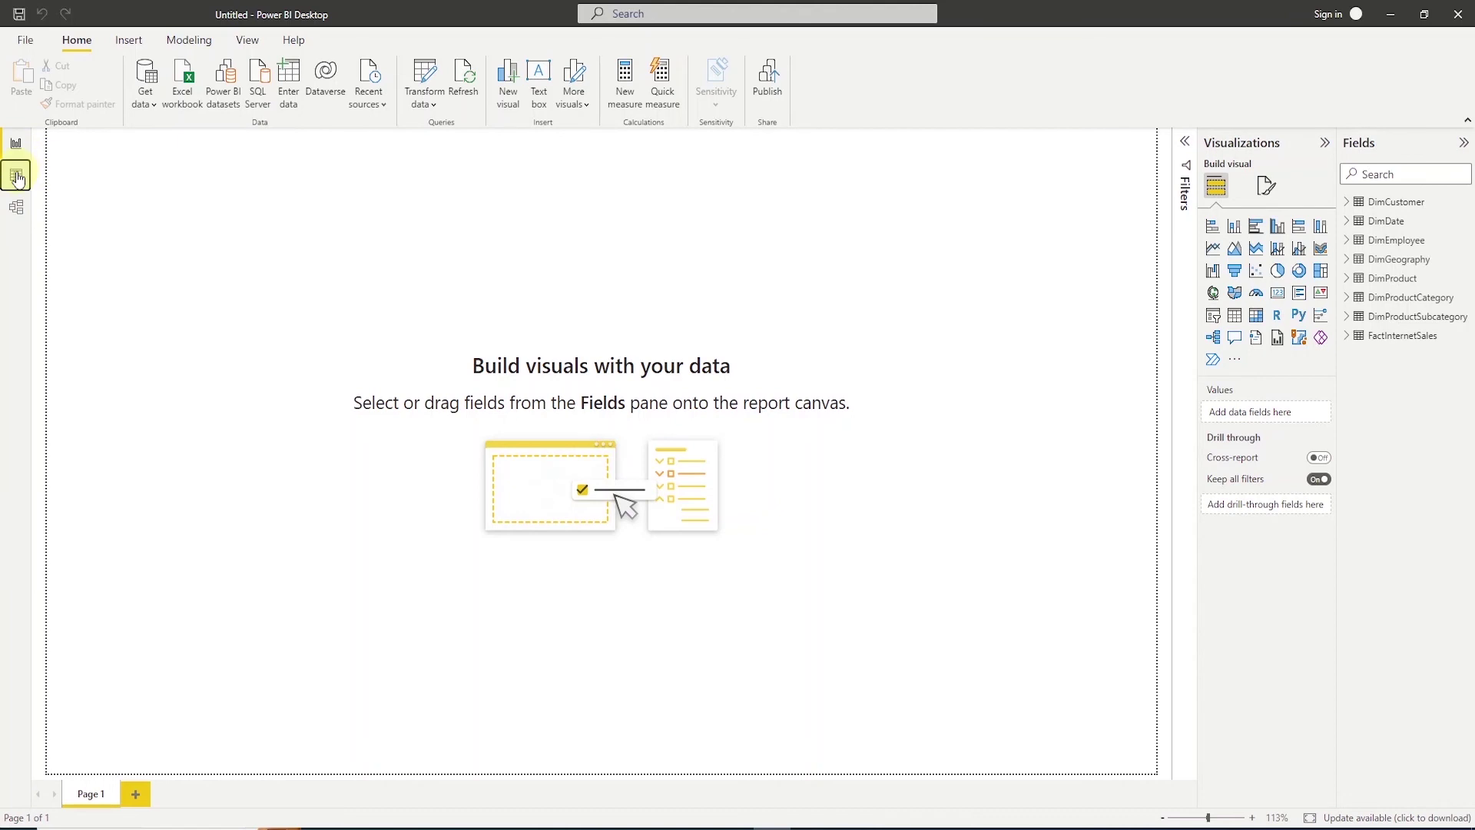
# - In Data view, view the rows of DimDate through FactInternetSales, then switch to Model view
pyautogui.click(16, 175)
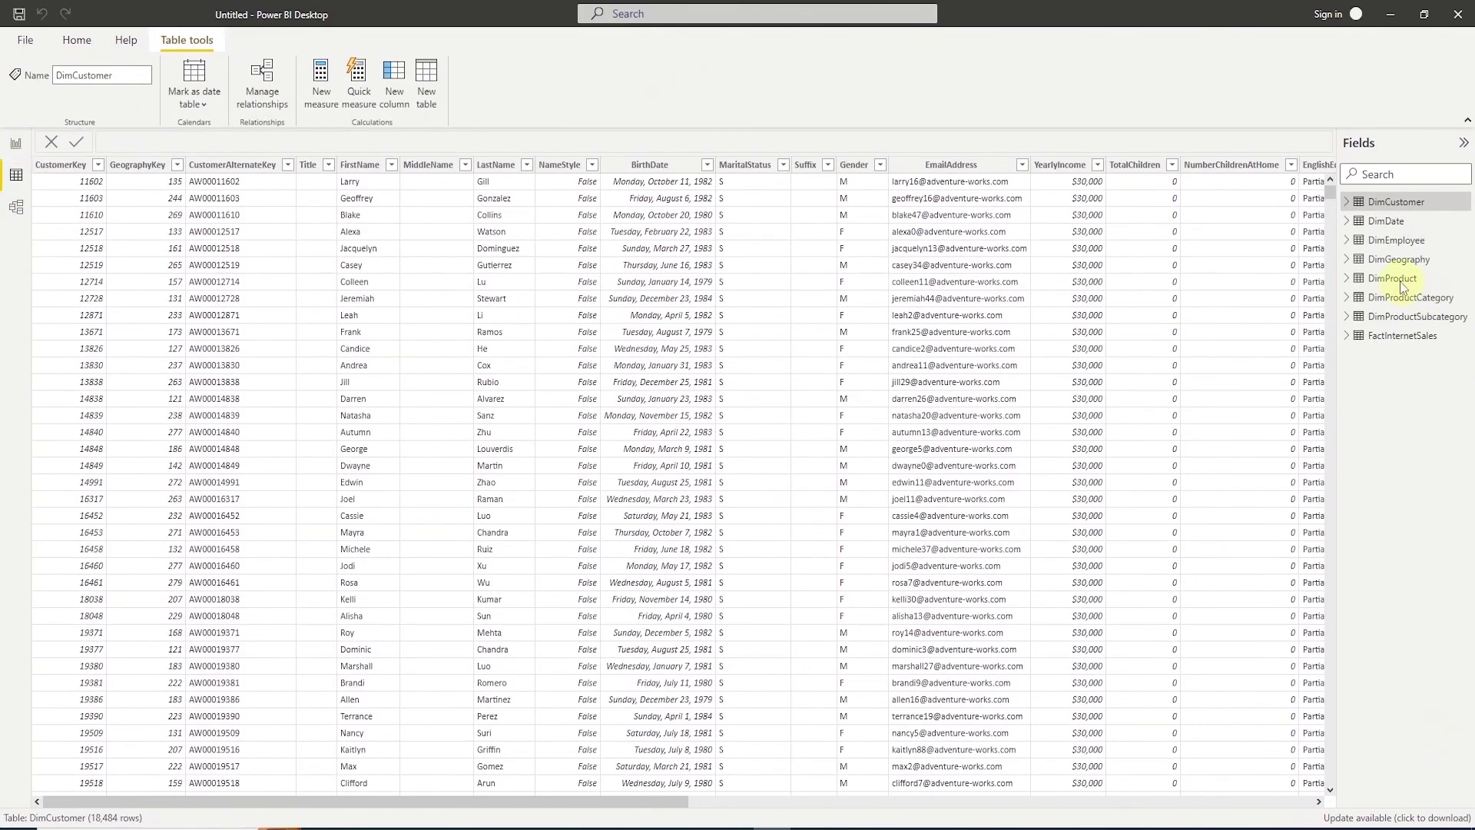
pyautogui.click(1383, 223)
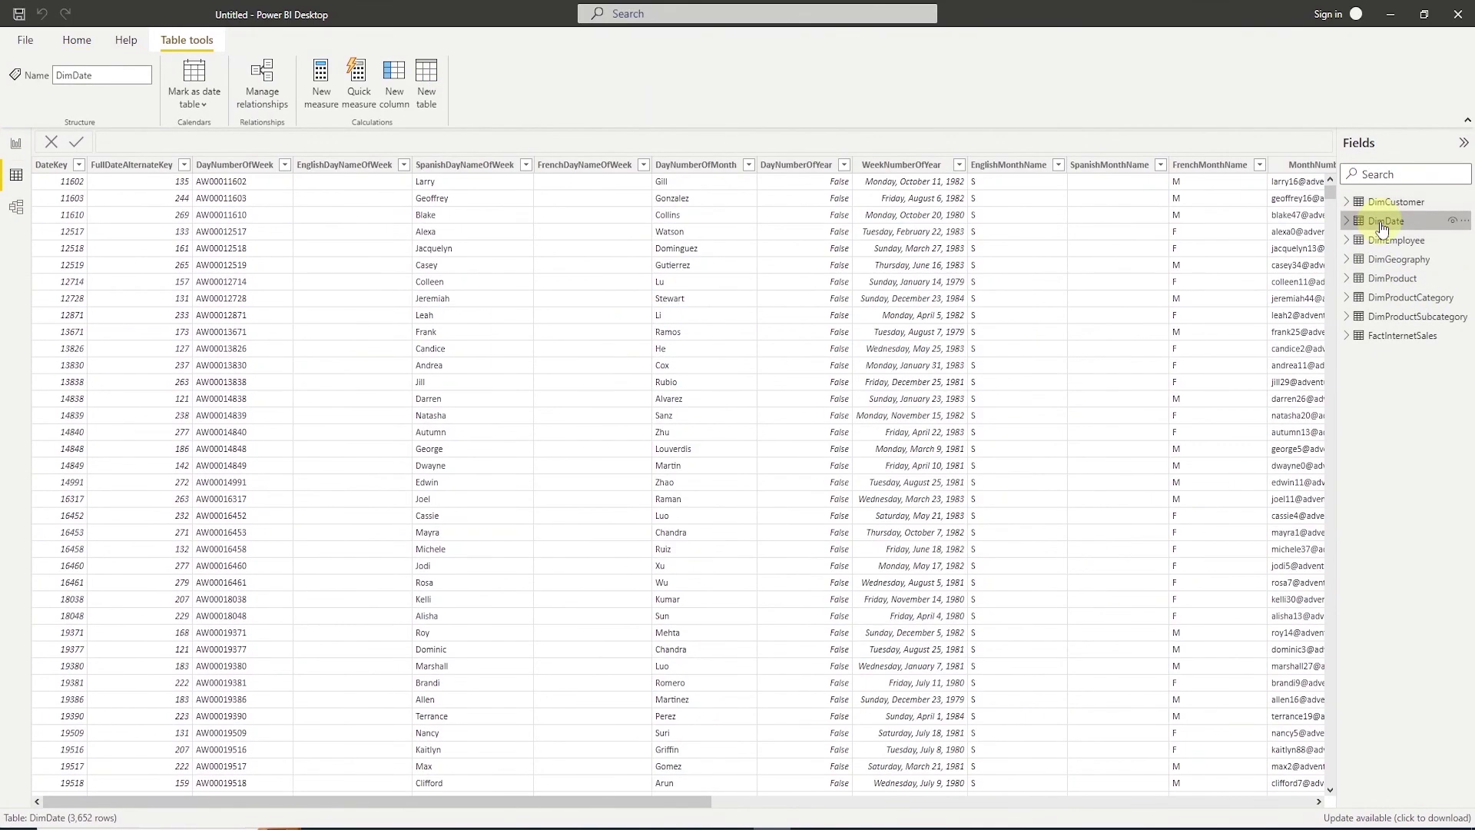
pyautogui.click(1386, 244)
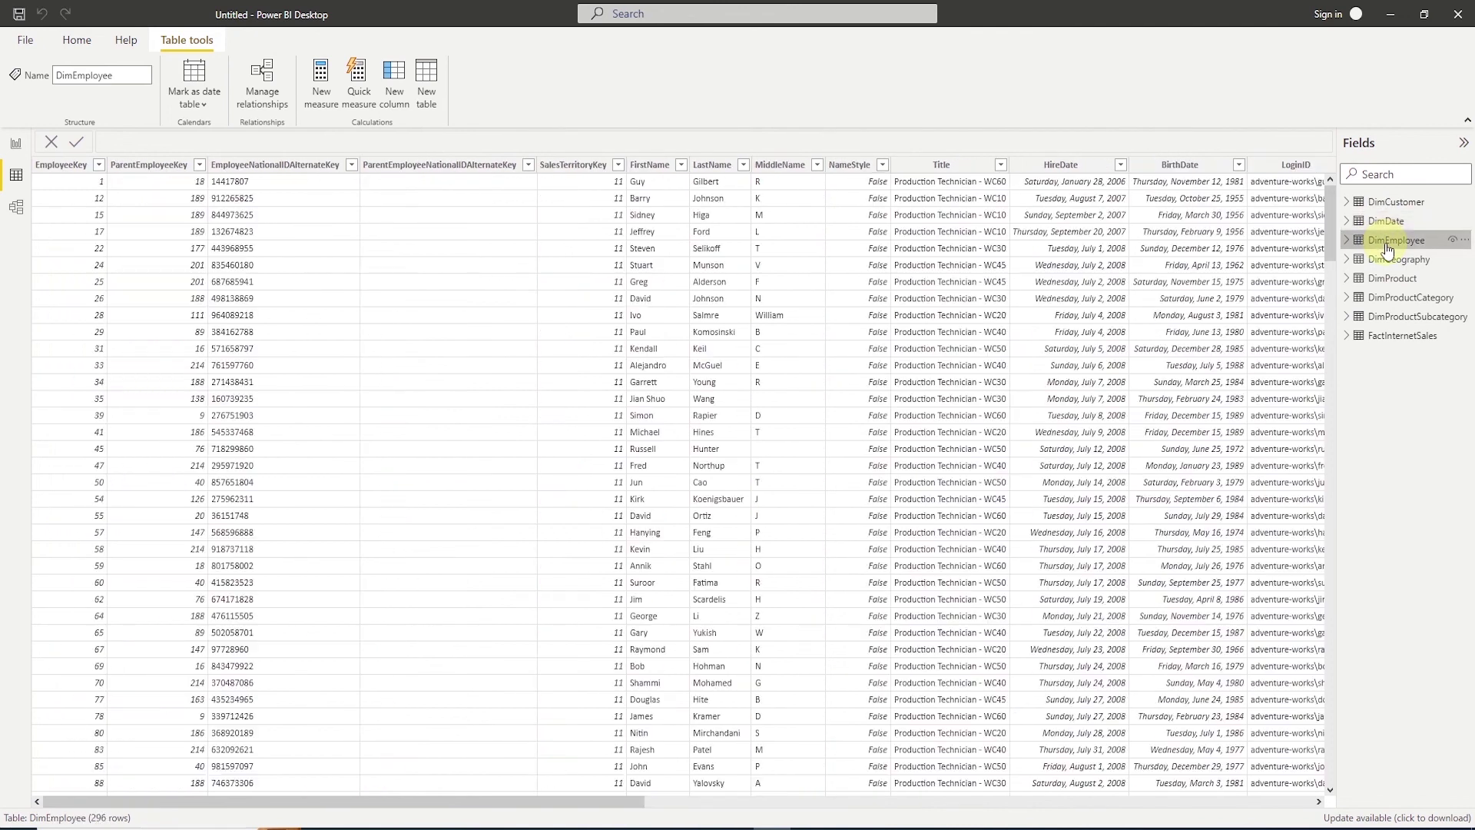
pyautogui.click(1388, 262)
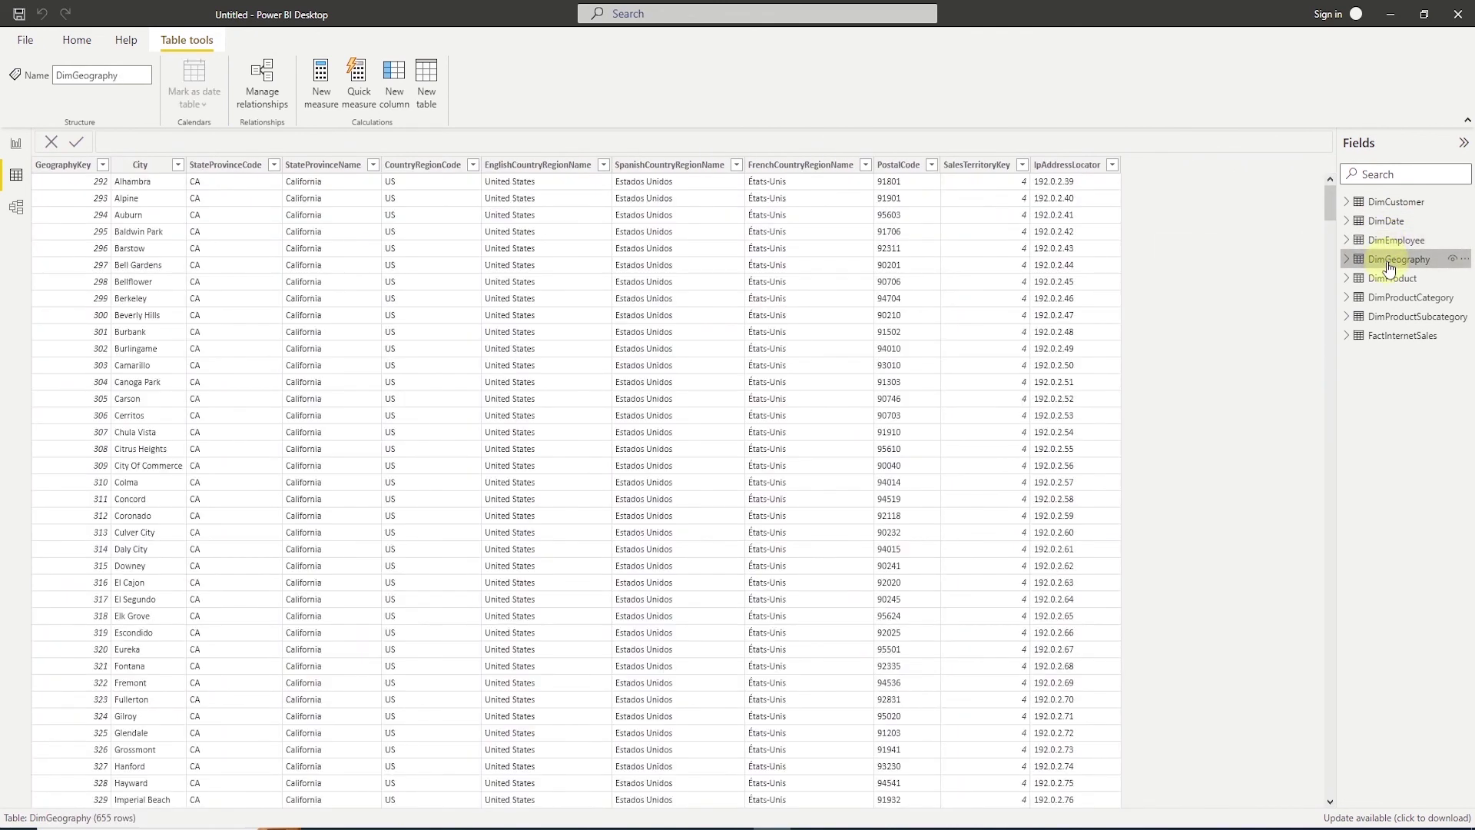
pyautogui.click(1388, 281)
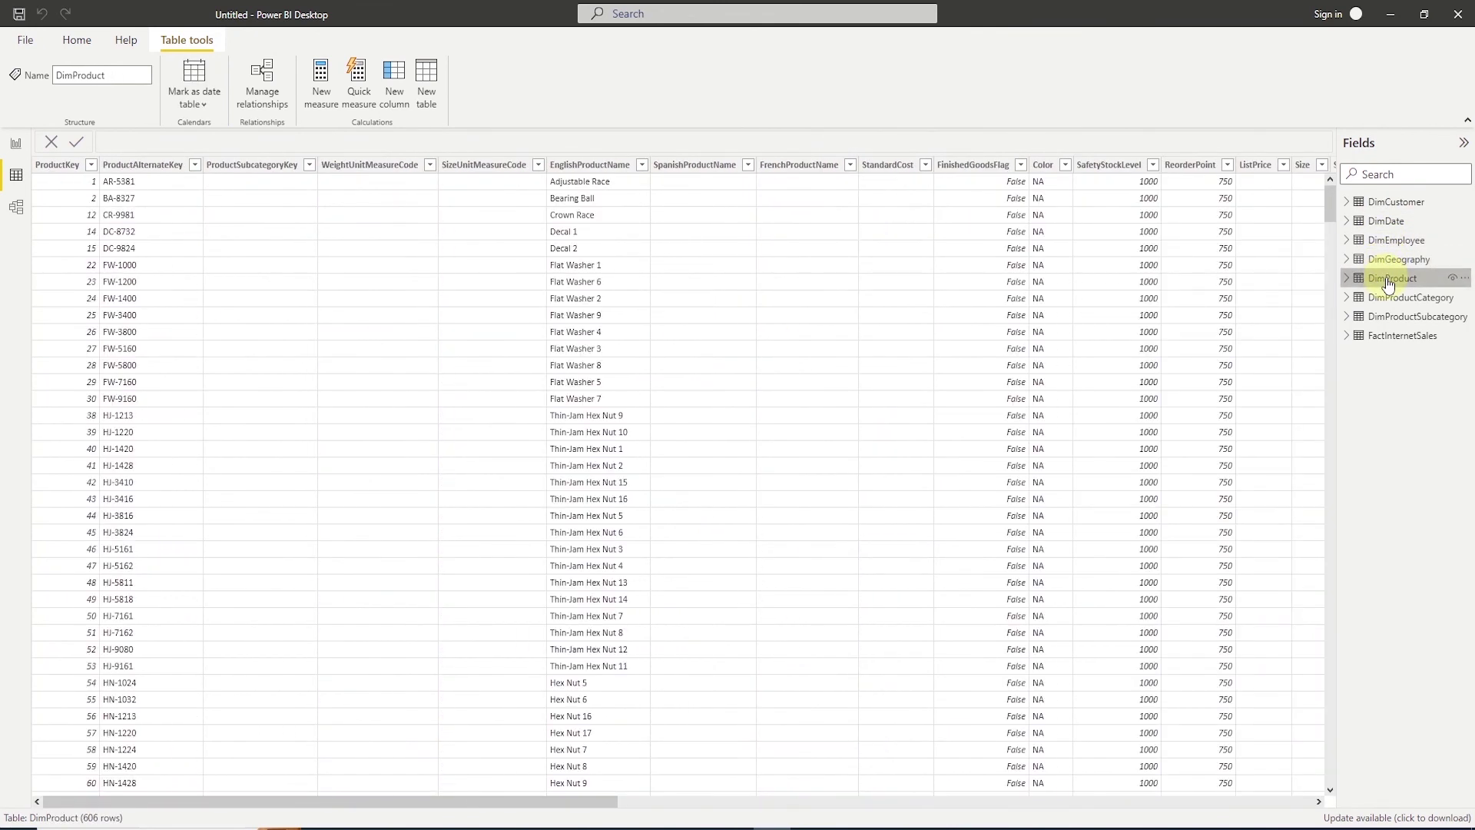
pyautogui.click(1395, 300)
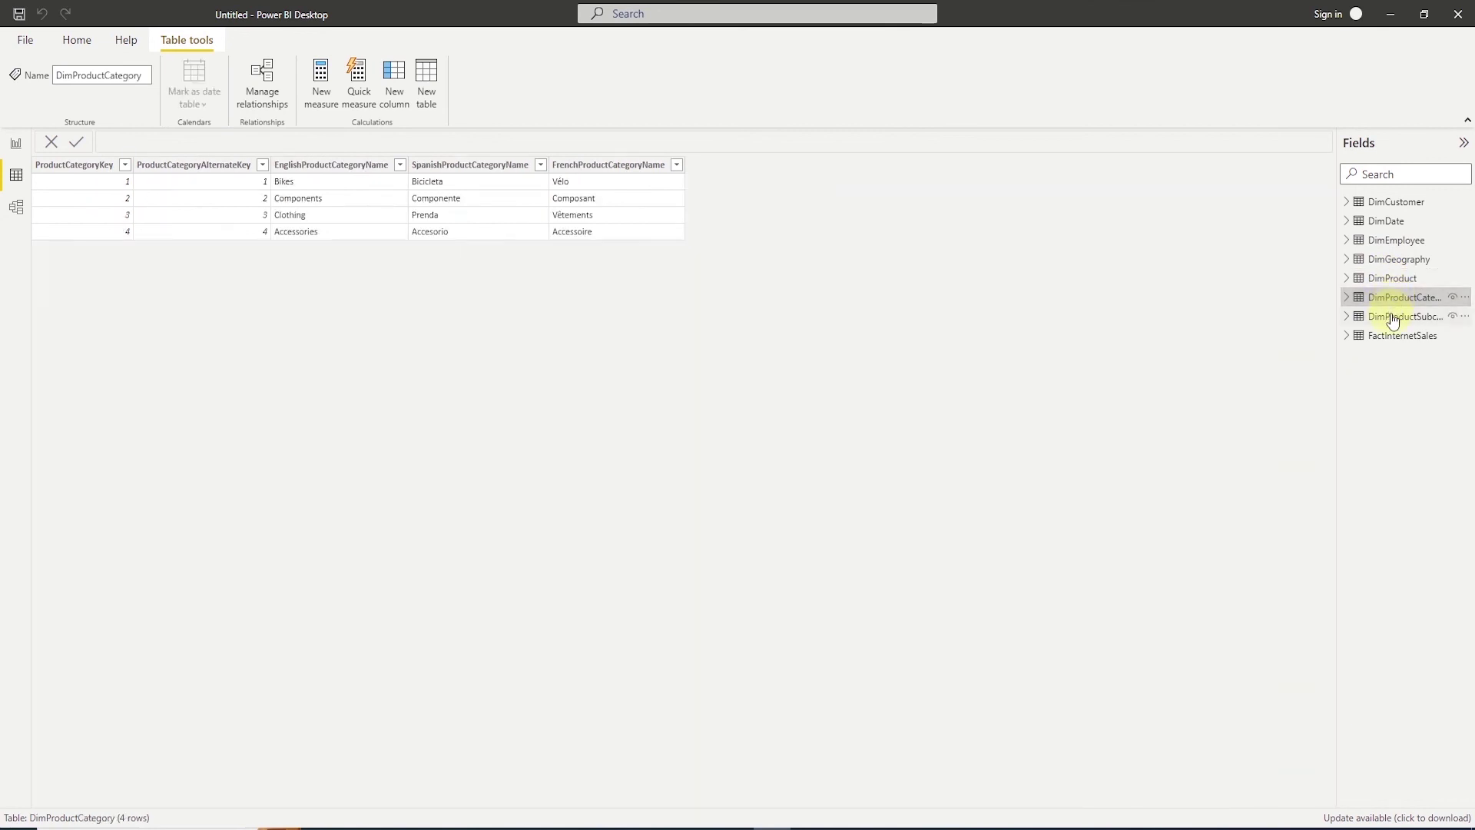
pyautogui.click(1394, 318)
pyautogui.click(1392, 337)
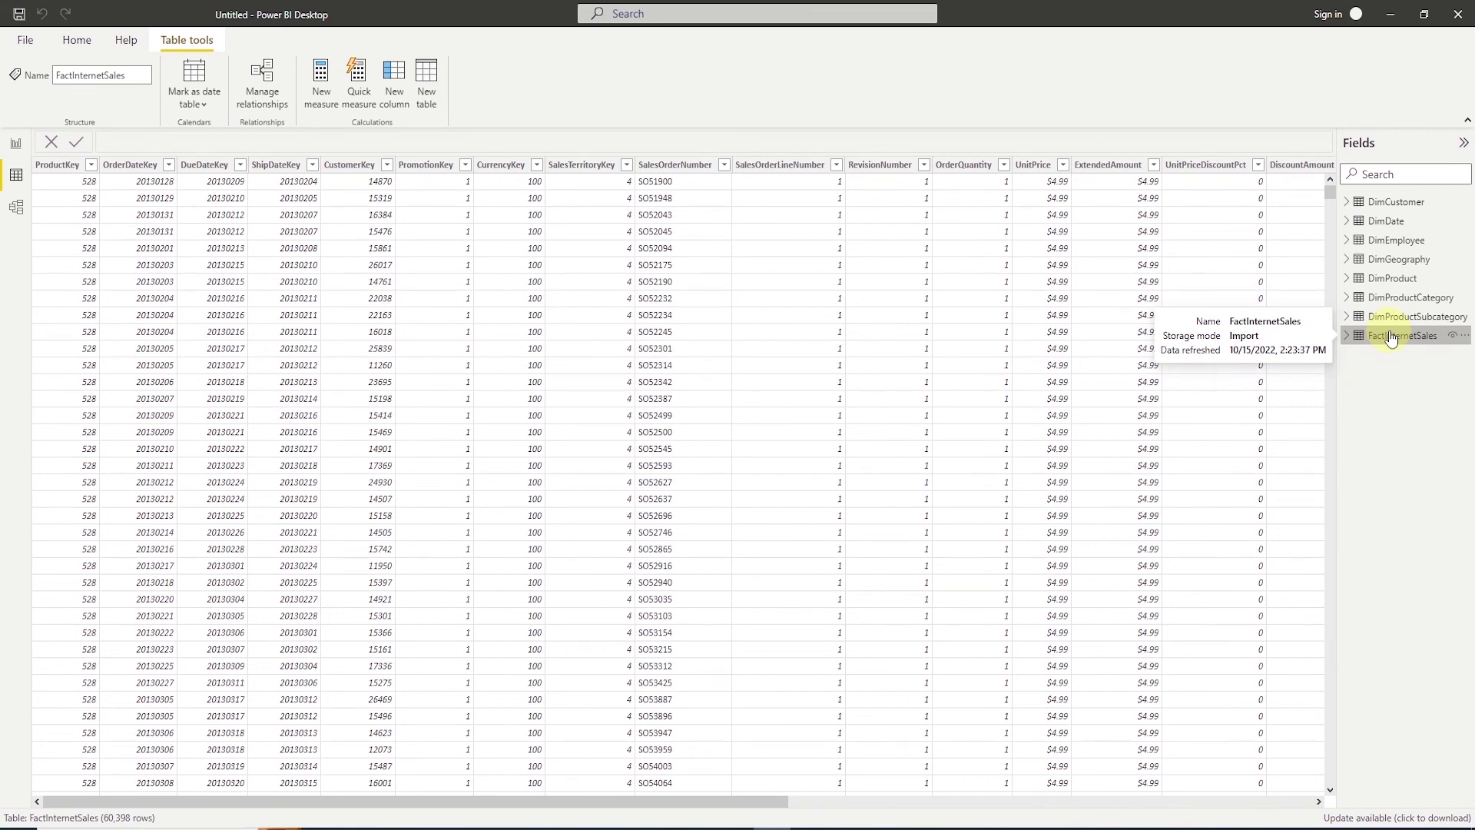
pyautogui.click(17, 207)
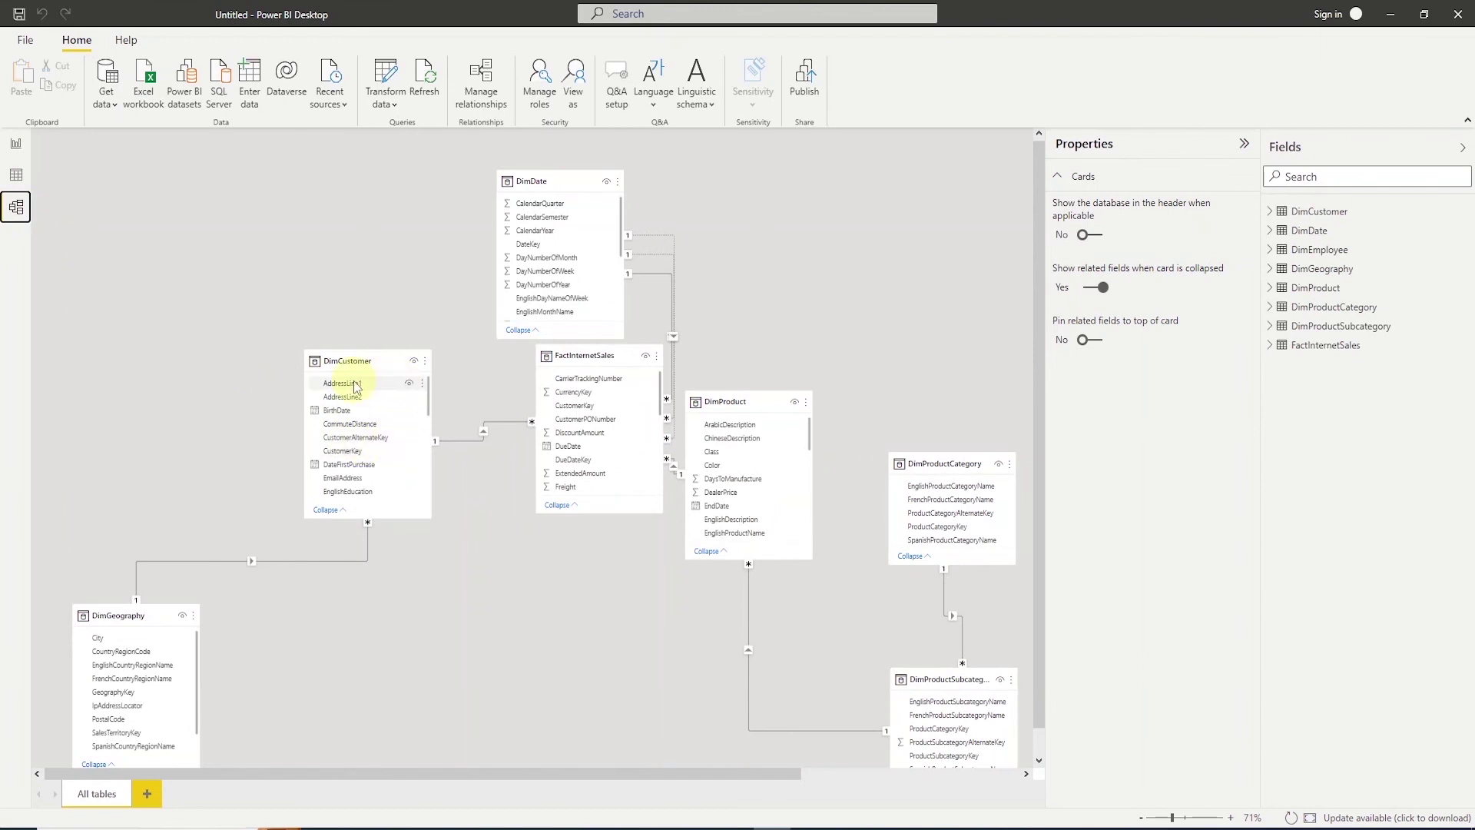
# - Zoom out and arrange the cards: FactInternetSales centred, DimGeography under DimCustomer, DimDate above
pyautogui.scroll(-2, 846, 374)
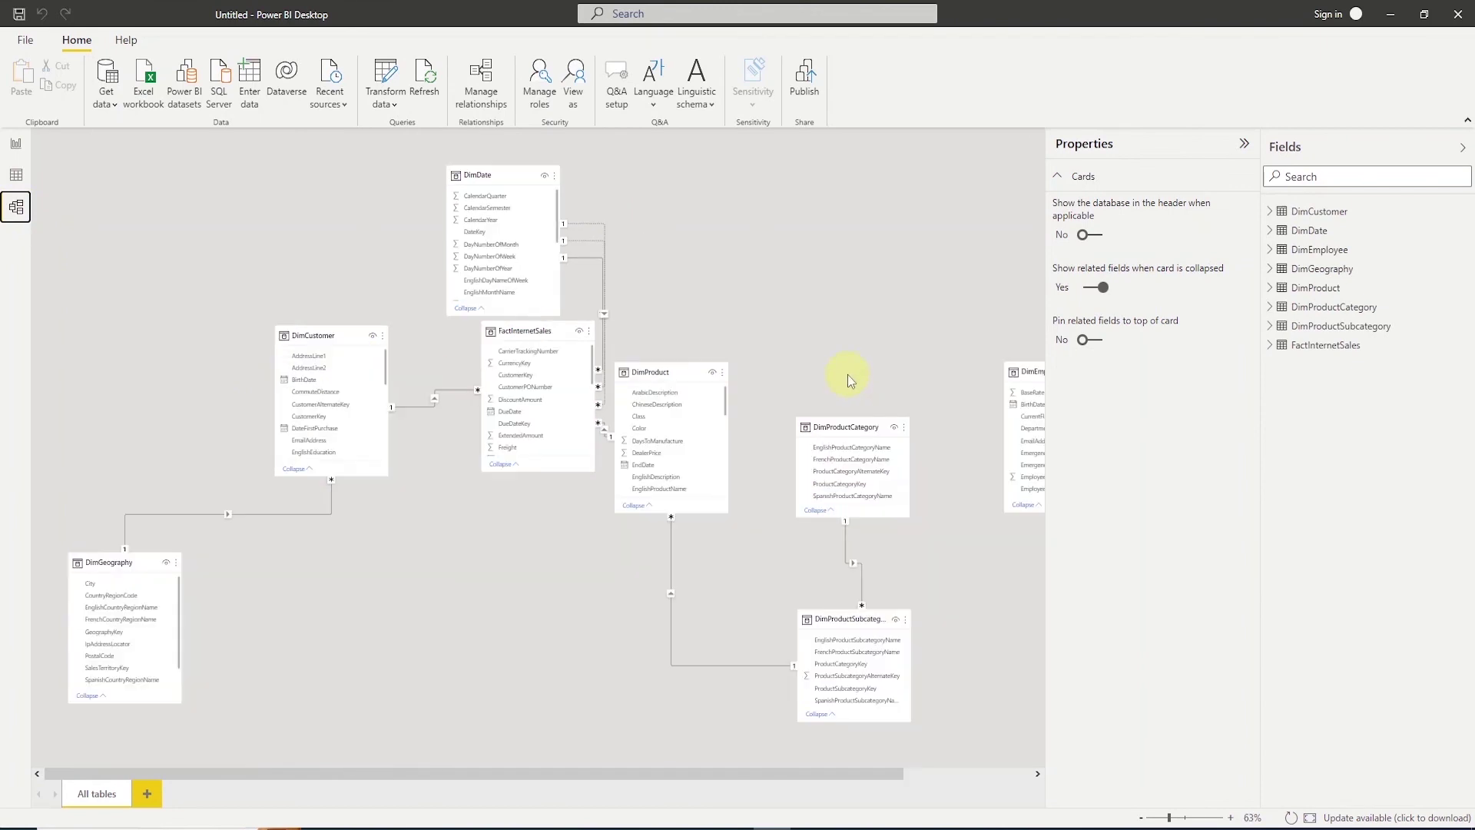
pyautogui.scroll(-1, 846, 374)
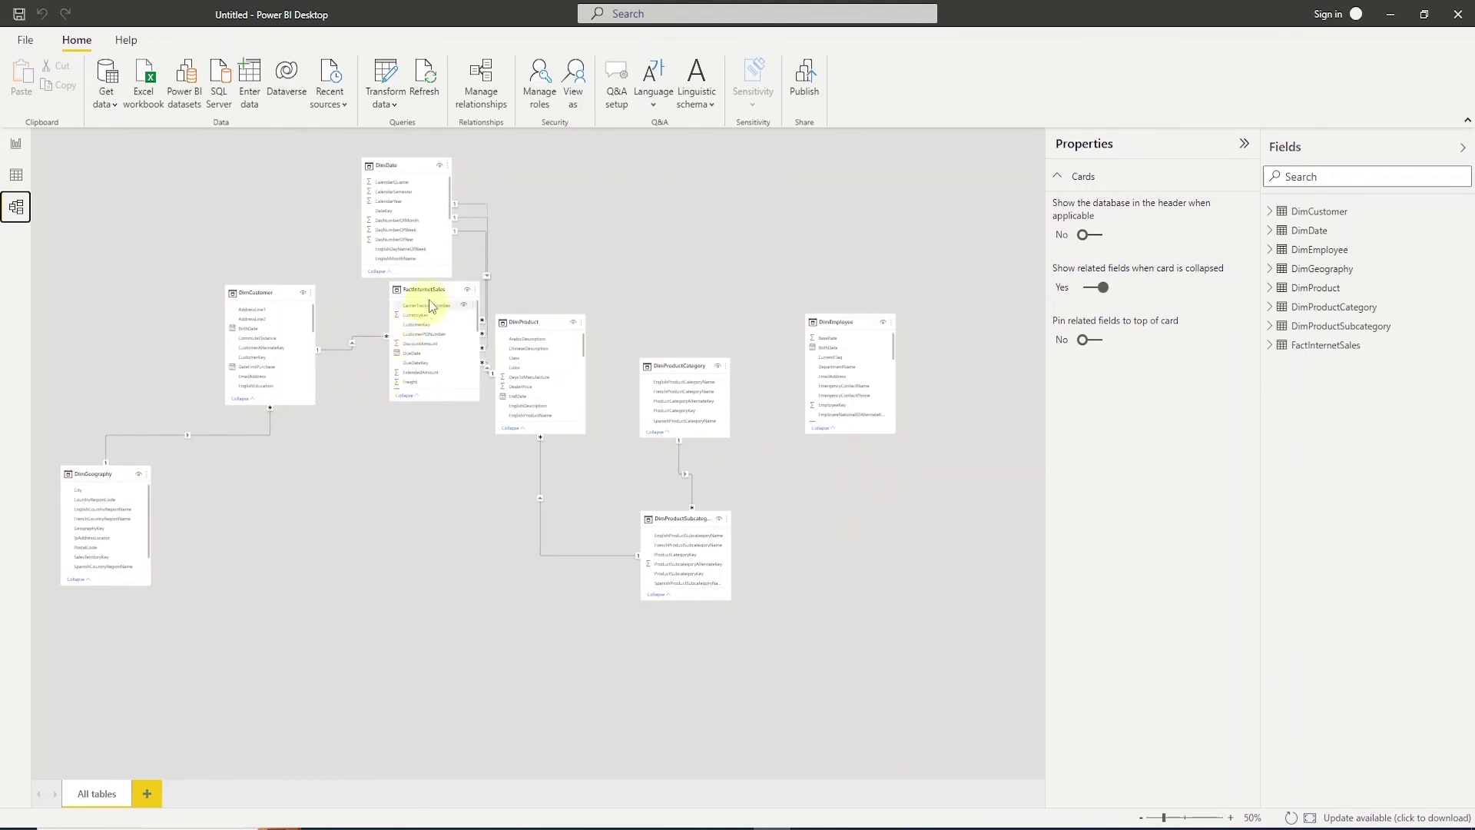
pyautogui.moveTo(421, 291); pyautogui.dragTo(401, 320)
pyautogui.moveTo(126, 468); pyautogui.dragTo(290, 455)
pyautogui.moveTo(644, 524); pyautogui.dragTo(609, 514)
pyautogui.moveTo(533, 321); pyautogui.dragTo(539, 301)
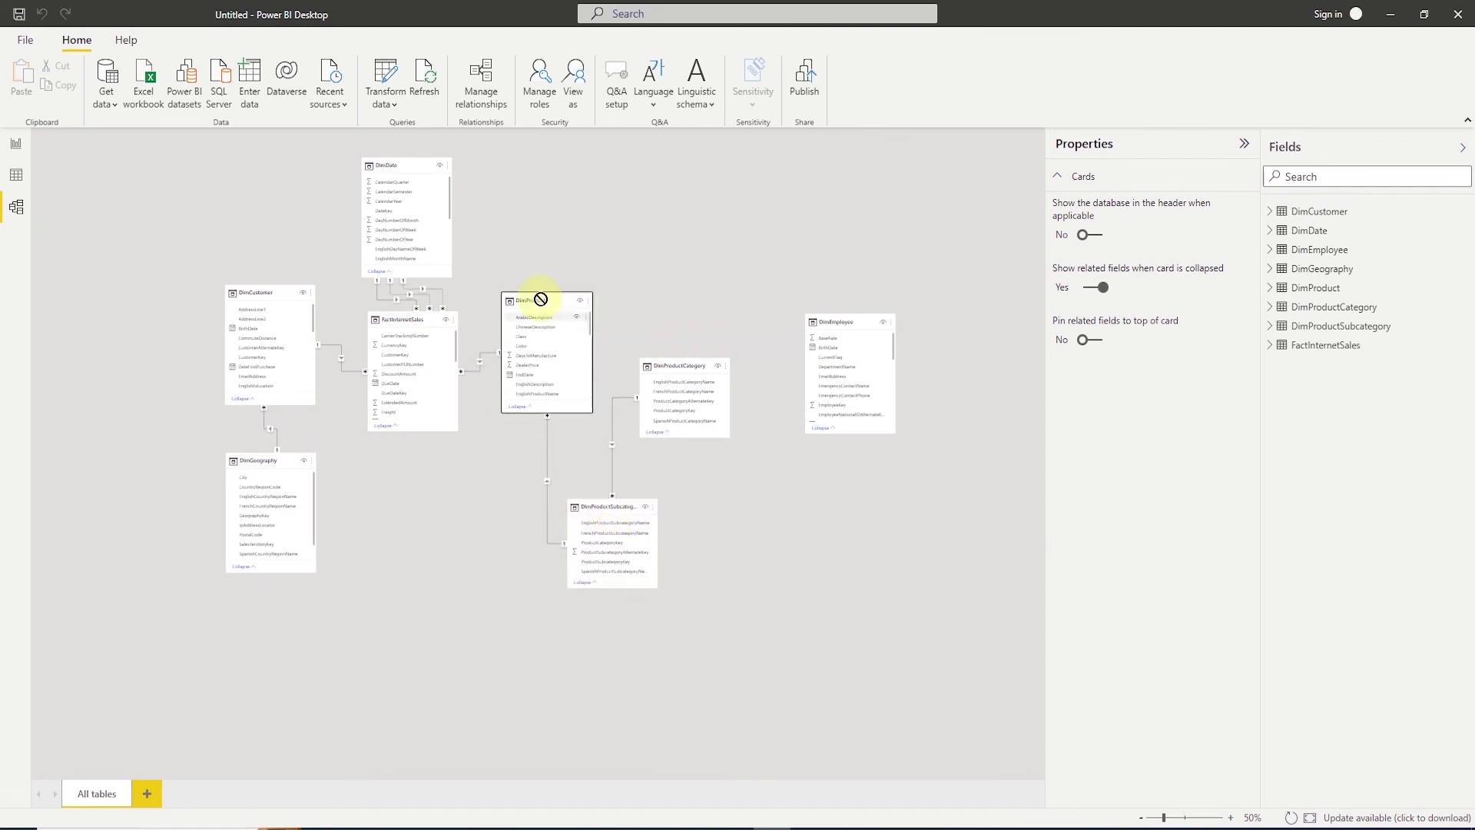
pyautogui.moveTo(397, 161); pyautogui.dragTo(402, 159)
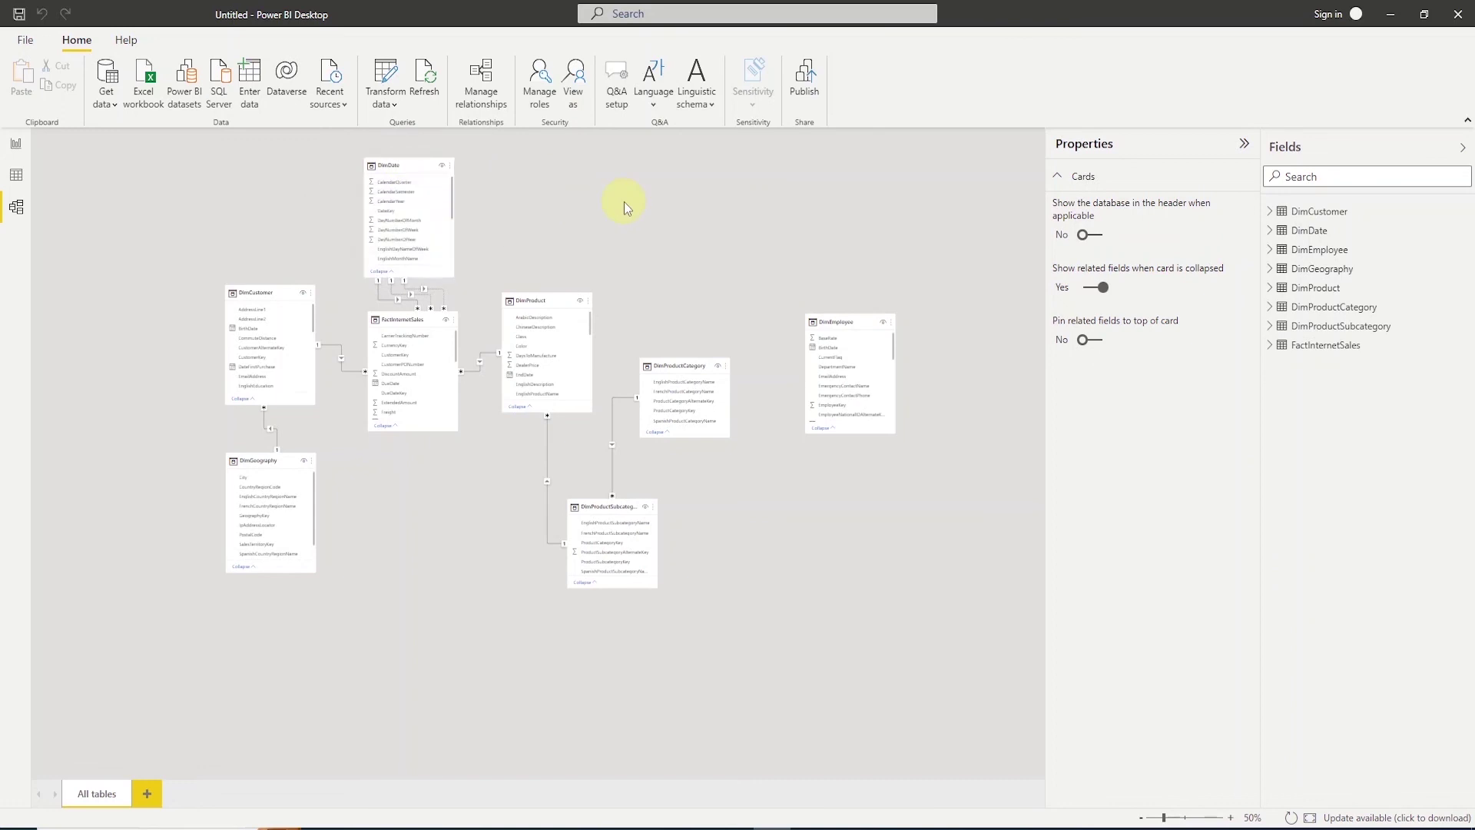